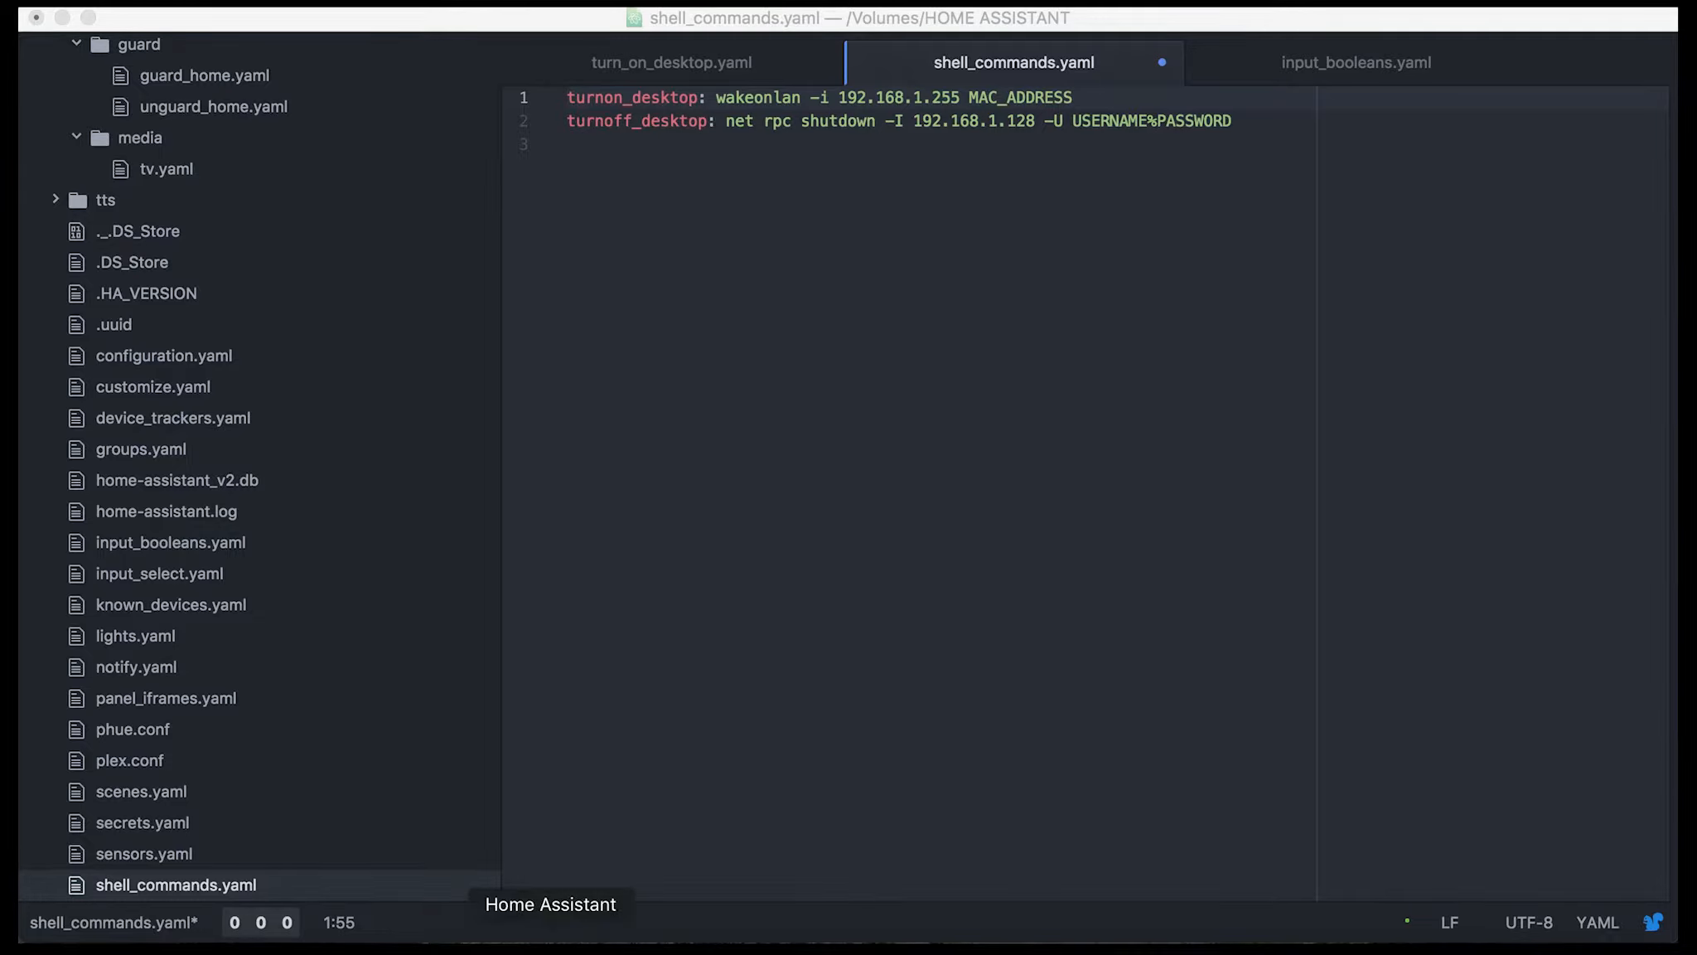
Switch to Home Assistant and look over the Plex(Desktop PC) card and media players in the Media view
{"action": "left_click", "coordinate": [550, 940]}
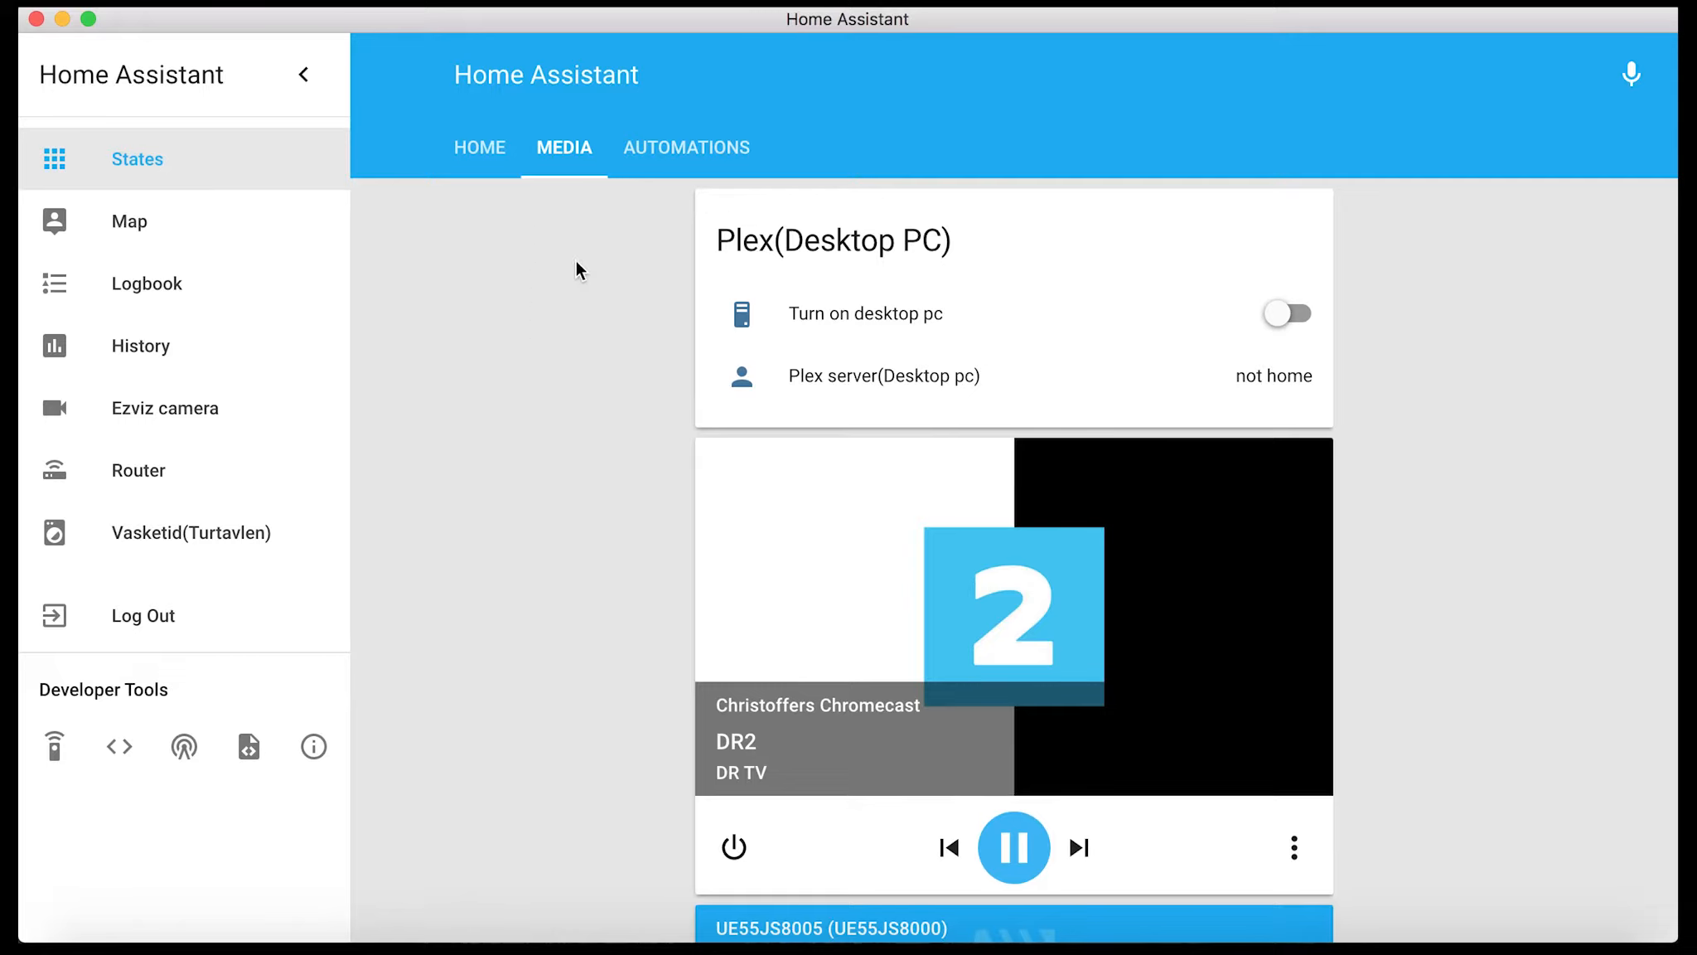
{"action": "scroll", "coordinate": [575, 261], "scroll_direction": "down", "scroll_amount": 5}
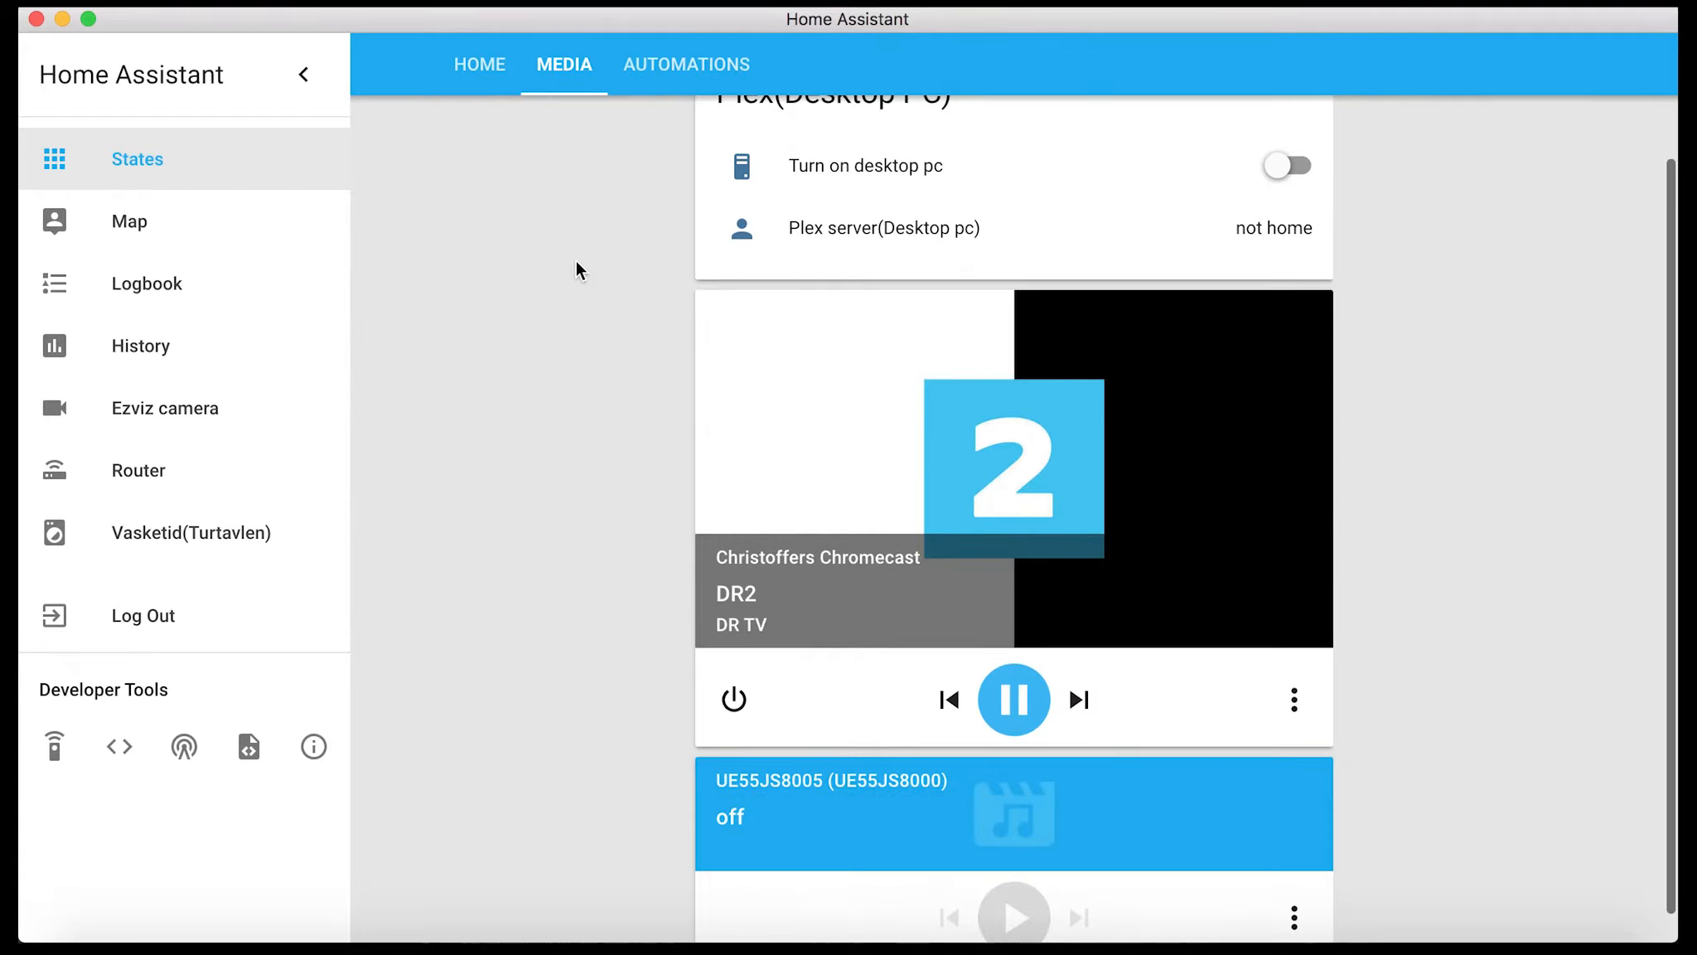
{"action": "scroll", "coordinate": [575, 261], "scroll_direction": "up", "scroll_amount": 4}
{"action": "scroll", "coordinate": [575, 261], "scroll_direction": "up", "scroll_amount": 1}
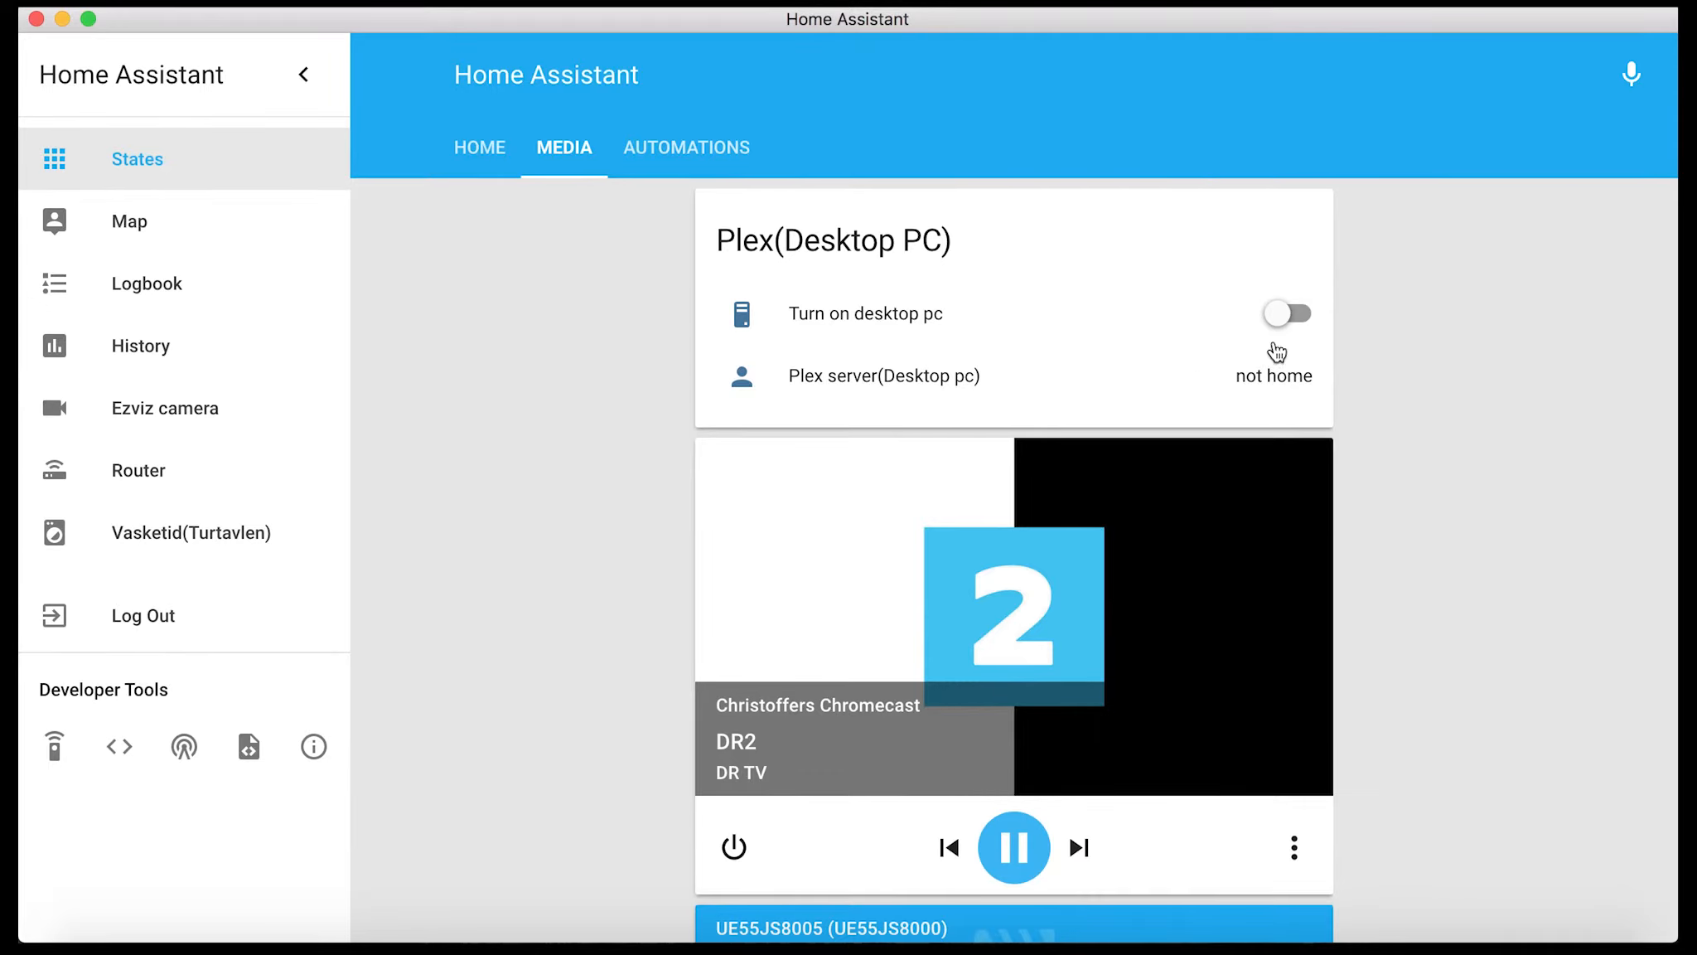
Switch back to the code editor and review the trigger, entity, target state and service in turn_on_desktop.yaml
{"action": "left_click", "coordinate": [1176, 949]}
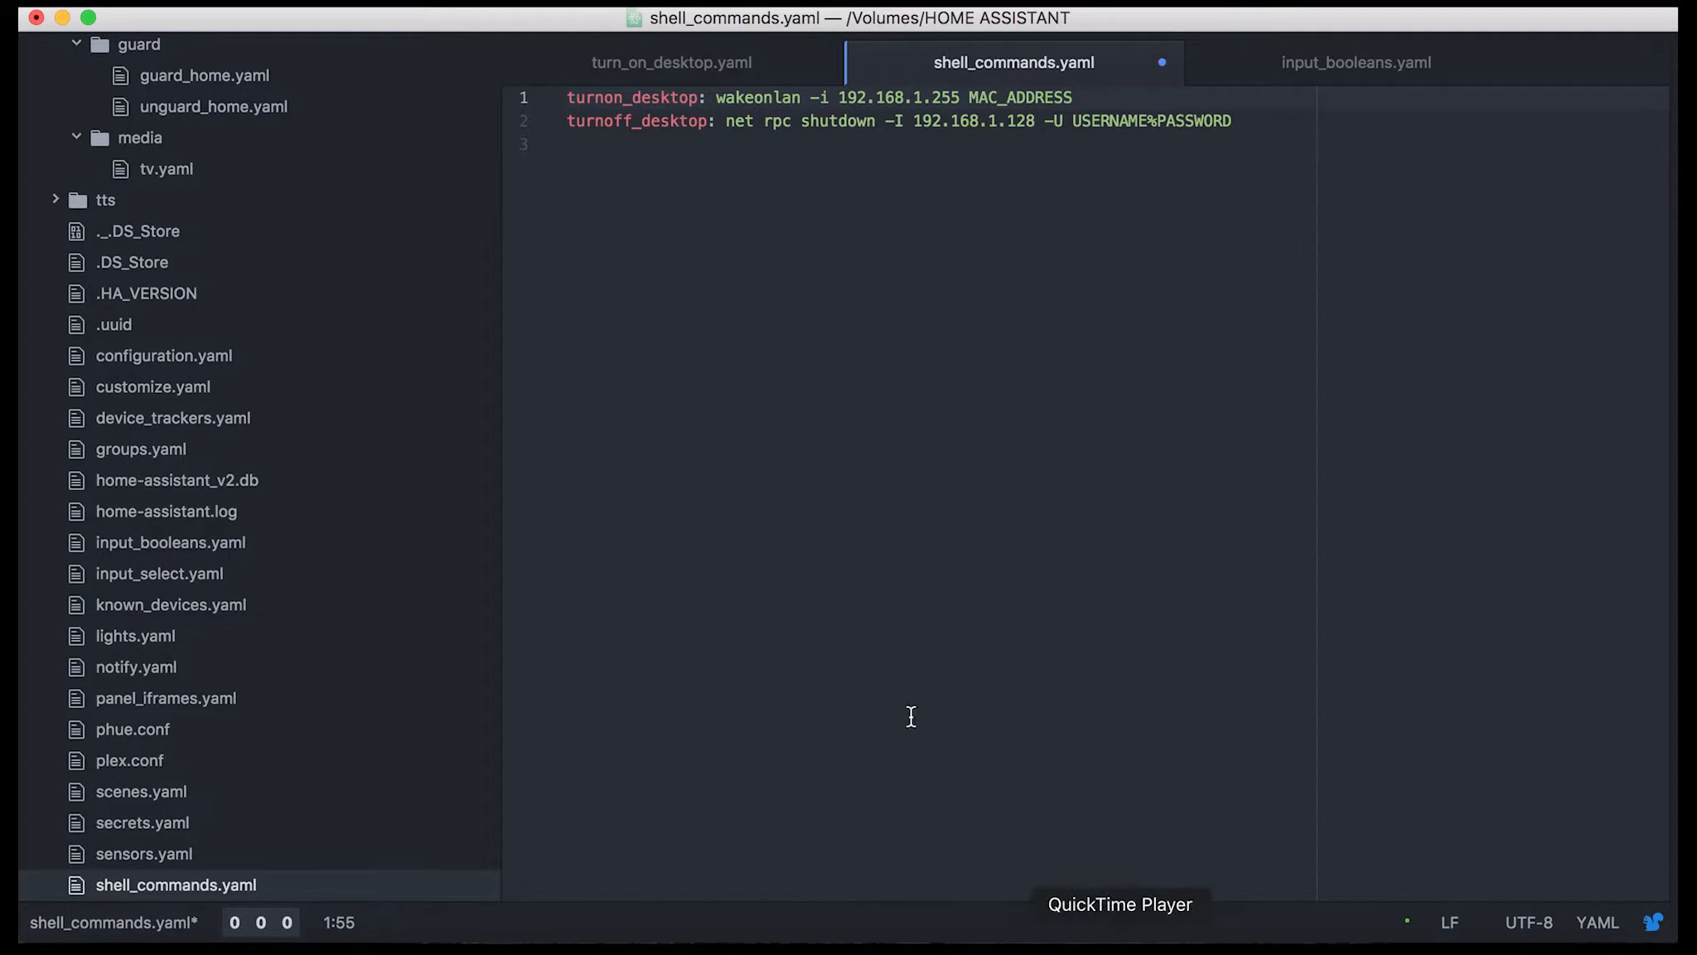
{"action": "left_click", "coordinate": [681, 68]}
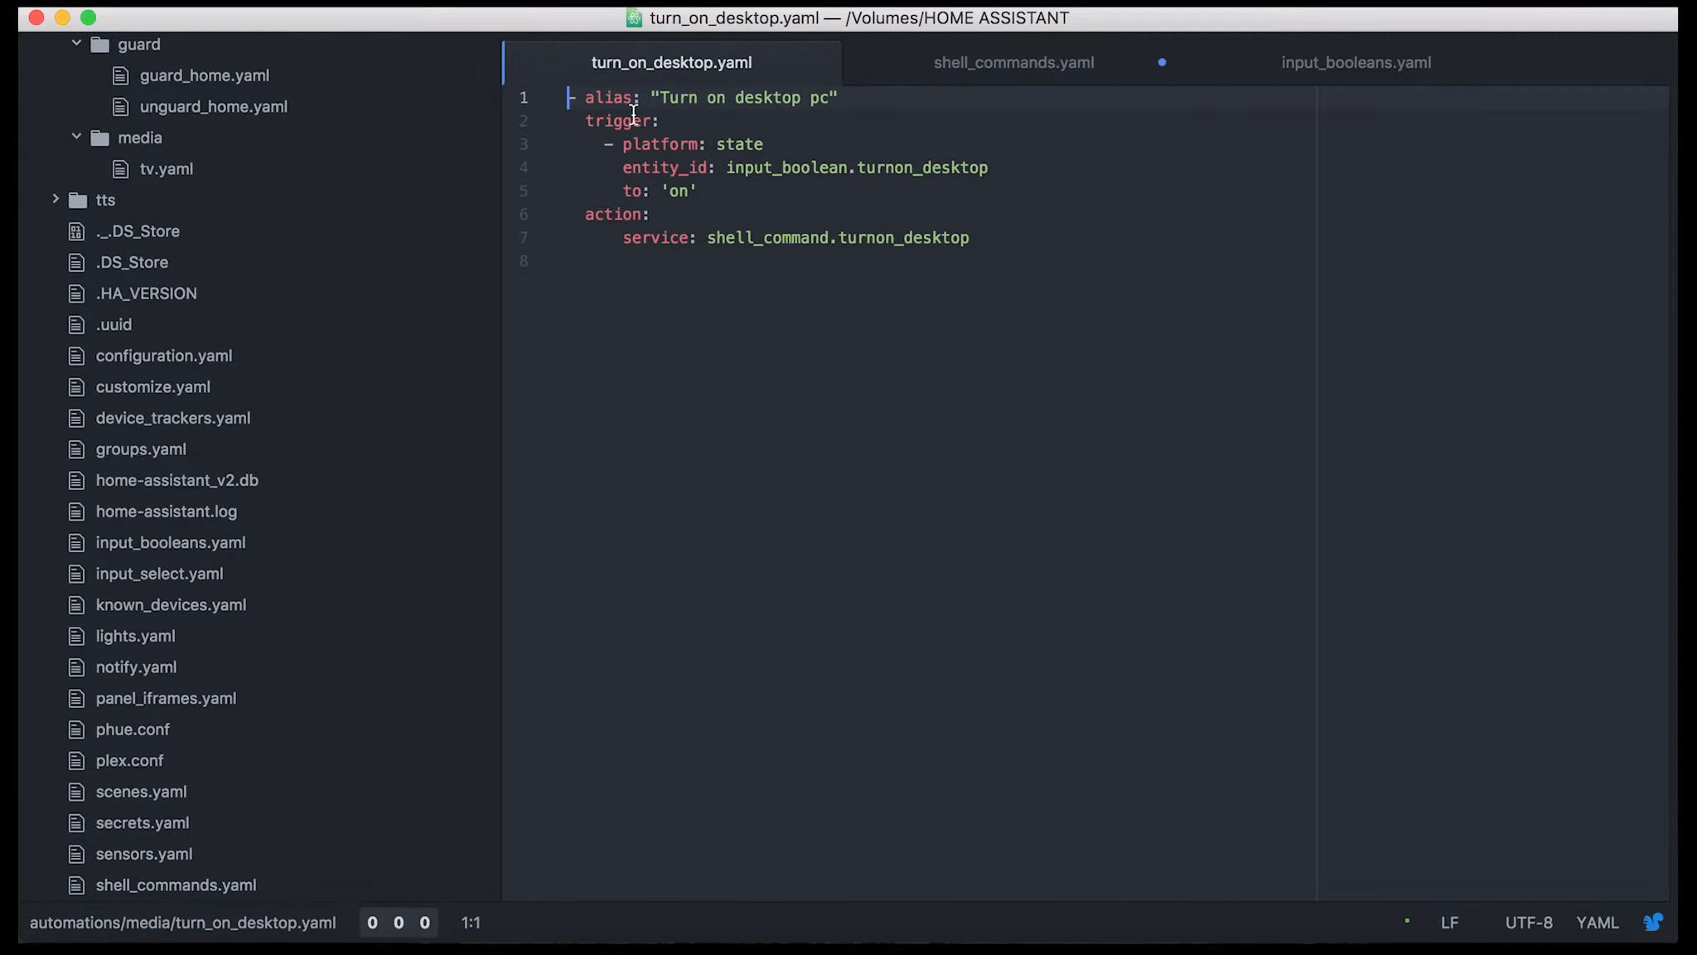
{"action": "left_click", "coordinate": [652, 131]}
{"action": "left_click", "coordinate": [726, 151]}
{"action": "left_click_drag", "start_coordinate": [652, 133], "coordinate": [986, 168]}
{"action": "left_click", "coordinate": [1004, 170]}
{"action": "left_click_drag", "start_coordinate": [625, 193], "coordinate": [724, 194]}
{"action": "left_click_drag", "start_coordinate": [604, 236], "coordinate": [854, 252]}
{"action": "left_click", "coordinate": [727, 241]}
{"action": "left_click_drag", "start_coordinate": [708, 239], "coordinate": [1002, 244]}
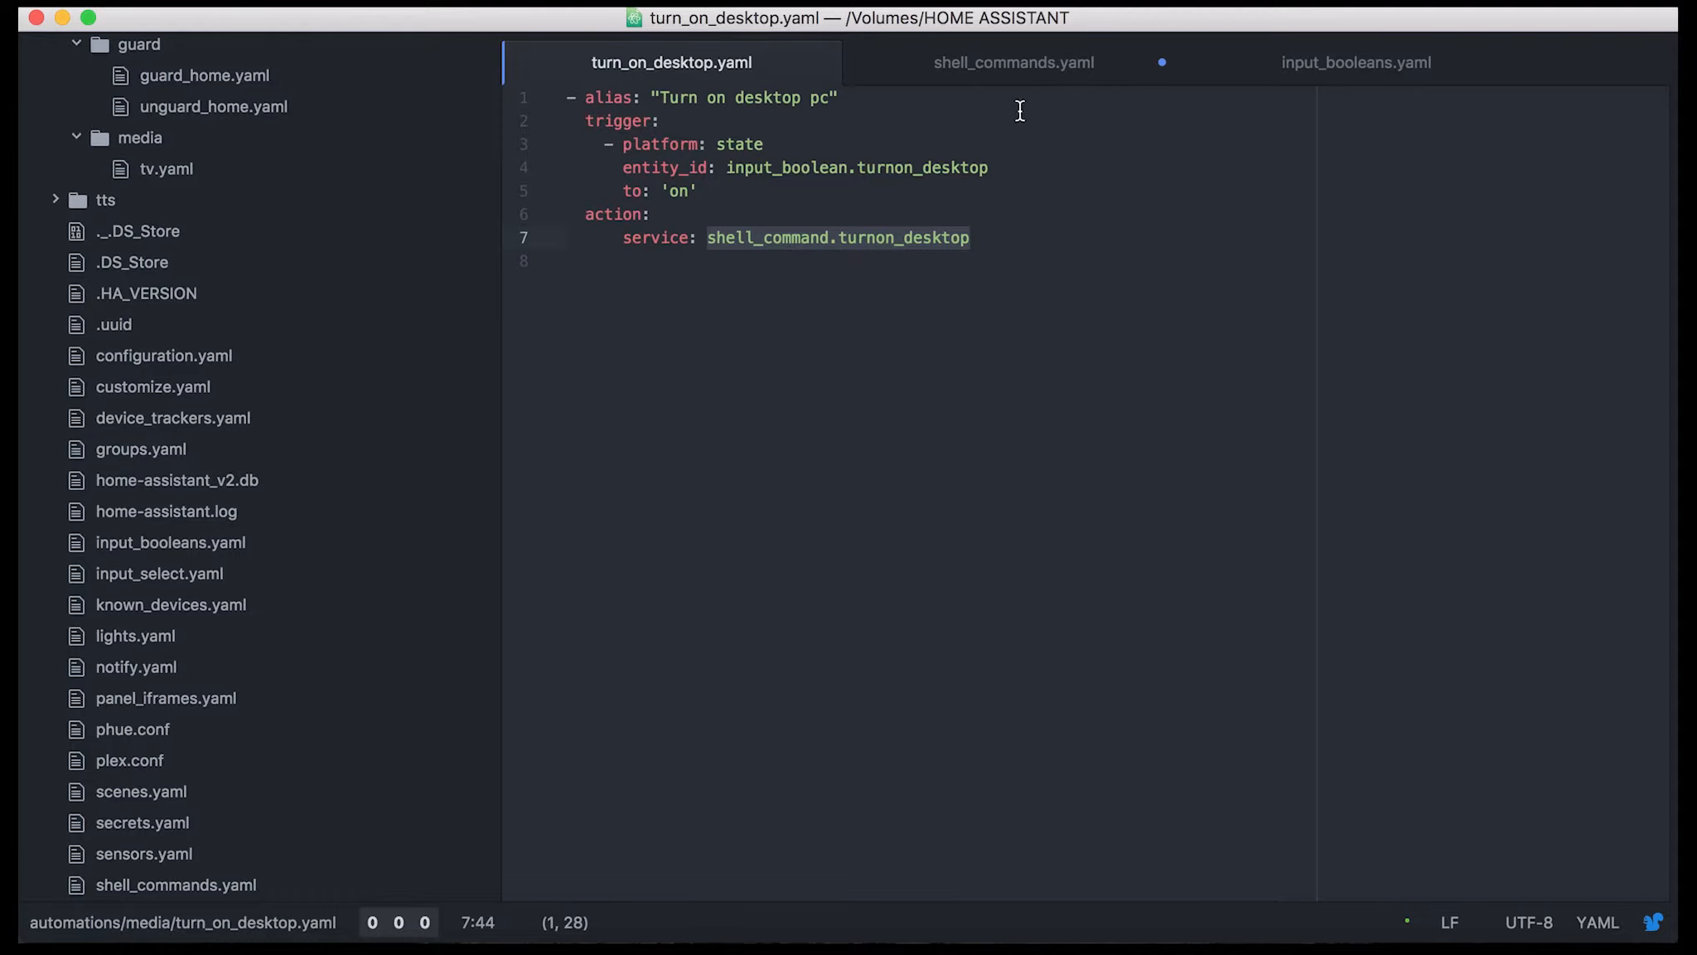
Review each part of the turnon_desktop command in shell_commands.yaml, from wakeonlan to the MAC address placeholder
{"action": "left_click", "coordinate": [1032, 58]}
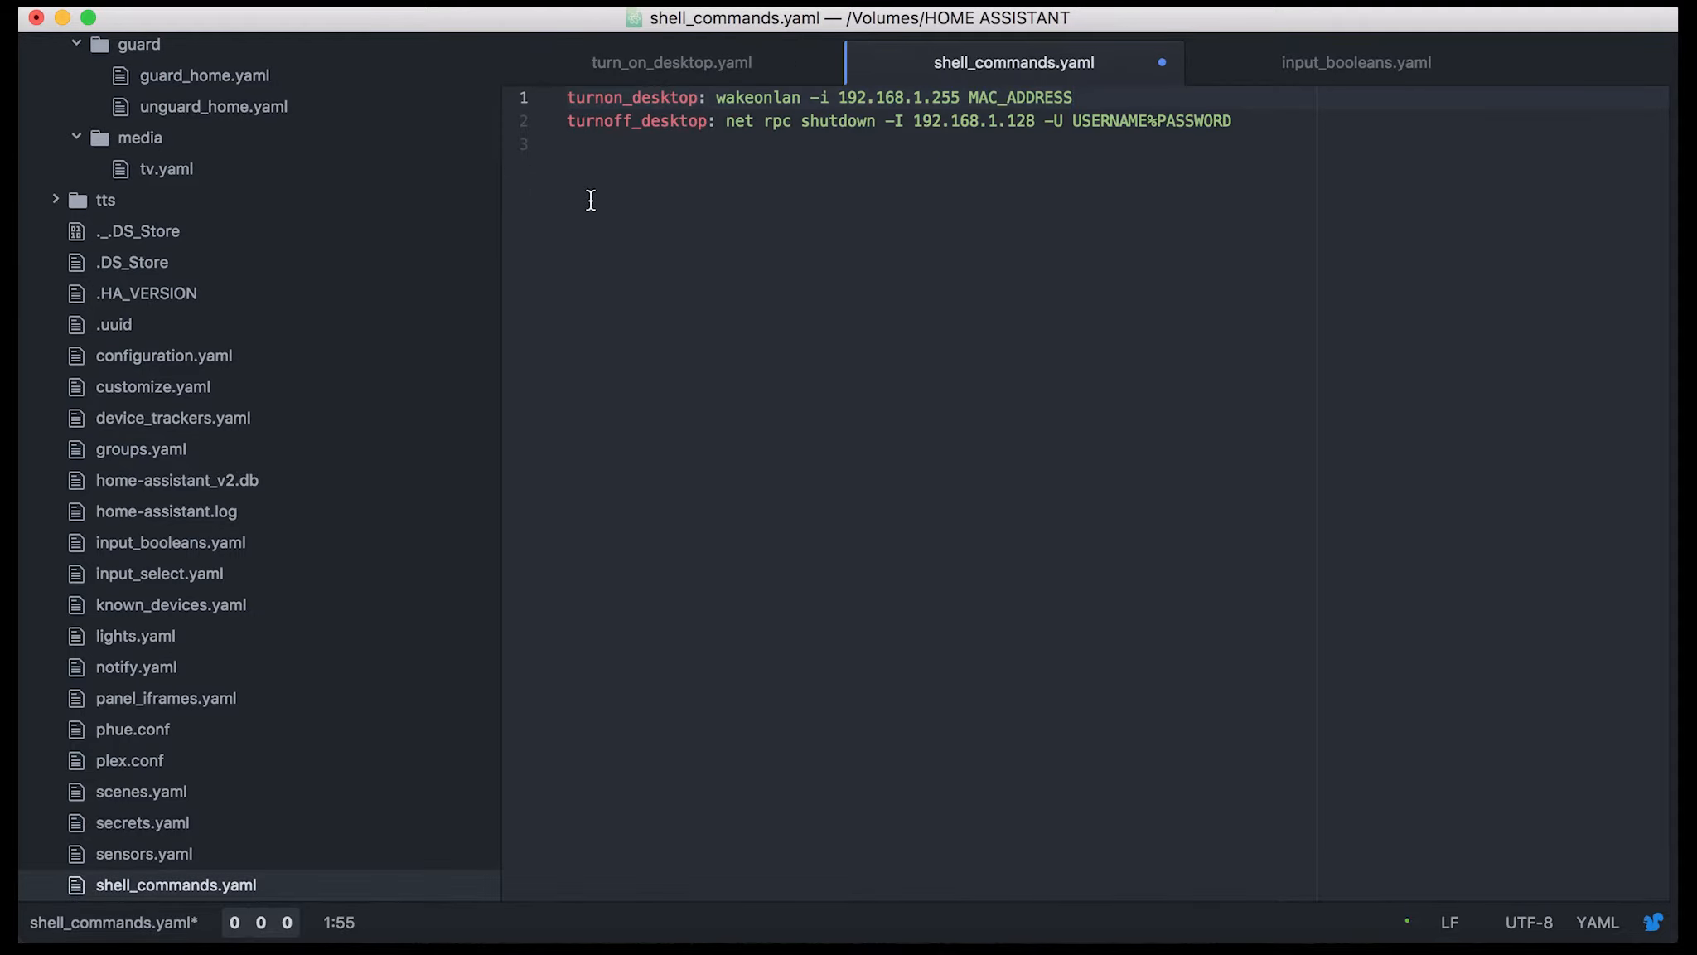
{"action": "left_click_drag", "start_coordinate": [567, 98], "coordinate": [1087, 99]}
{"action": "double_click", "coordinate": [736, 107]}
{"action": "left_click", "coordinate": [717, 100]}
{"action": "left_click", "coordinate": [811, 98]}
{"action": "left_click", "coordinate": [838, 98]}
{"action": "left_click", "coordinate": [976, 98]}
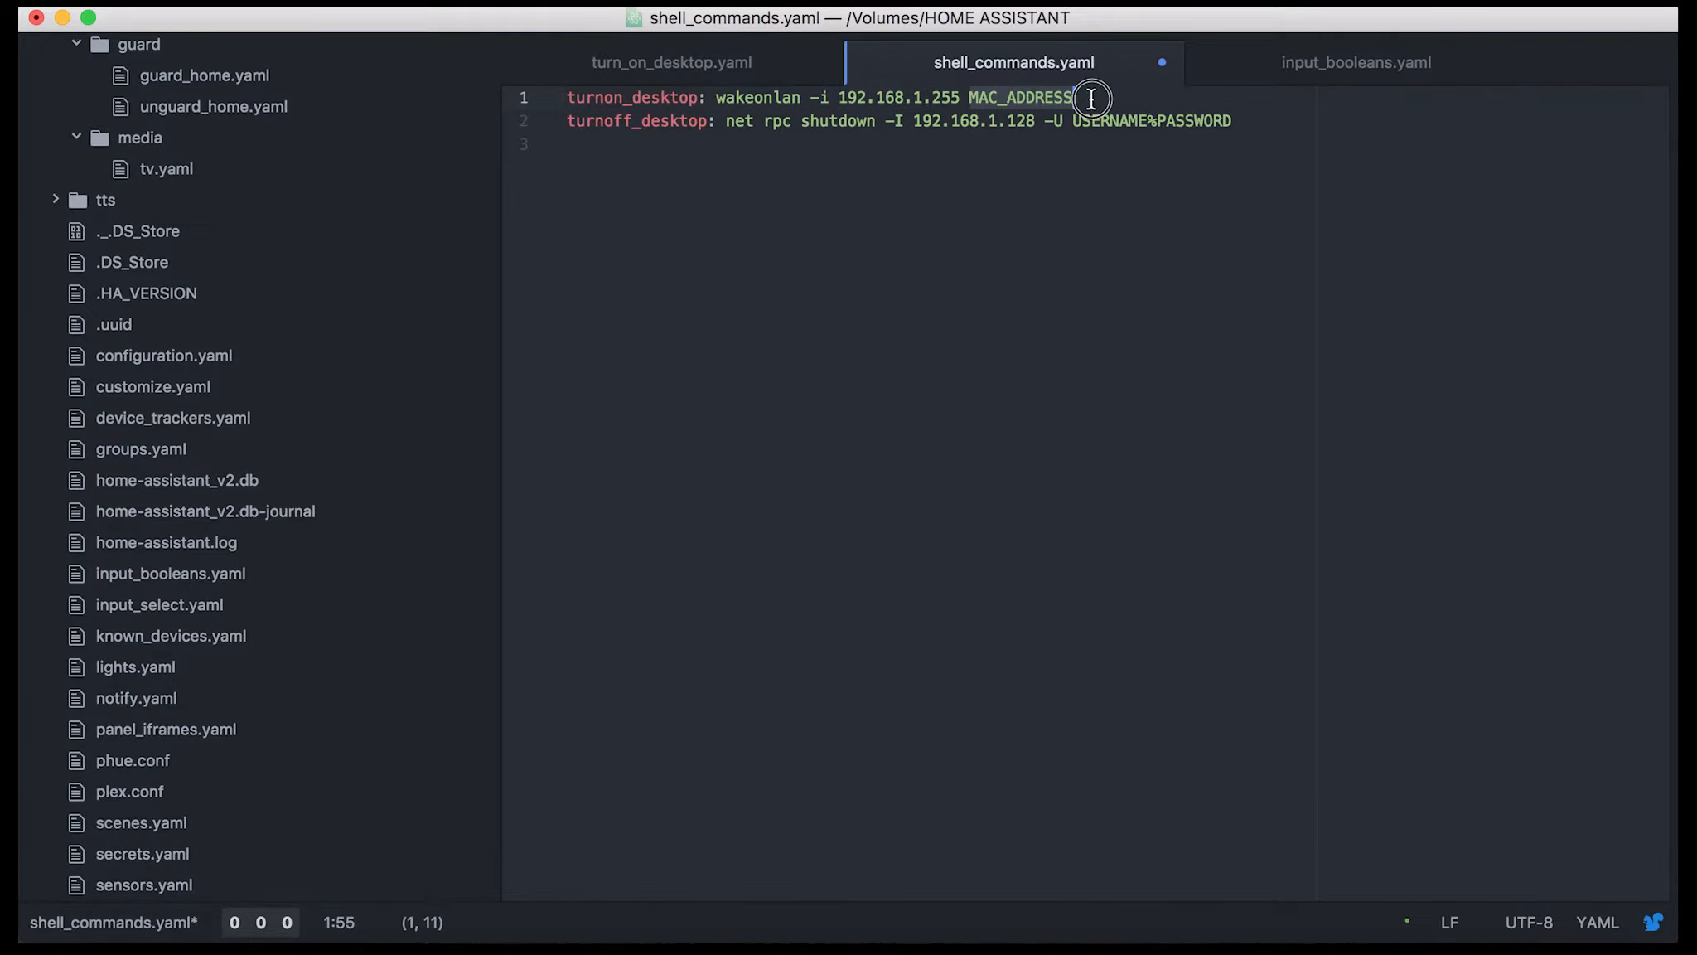
{"action": "left_click", "coordinate": [1089, 99]}
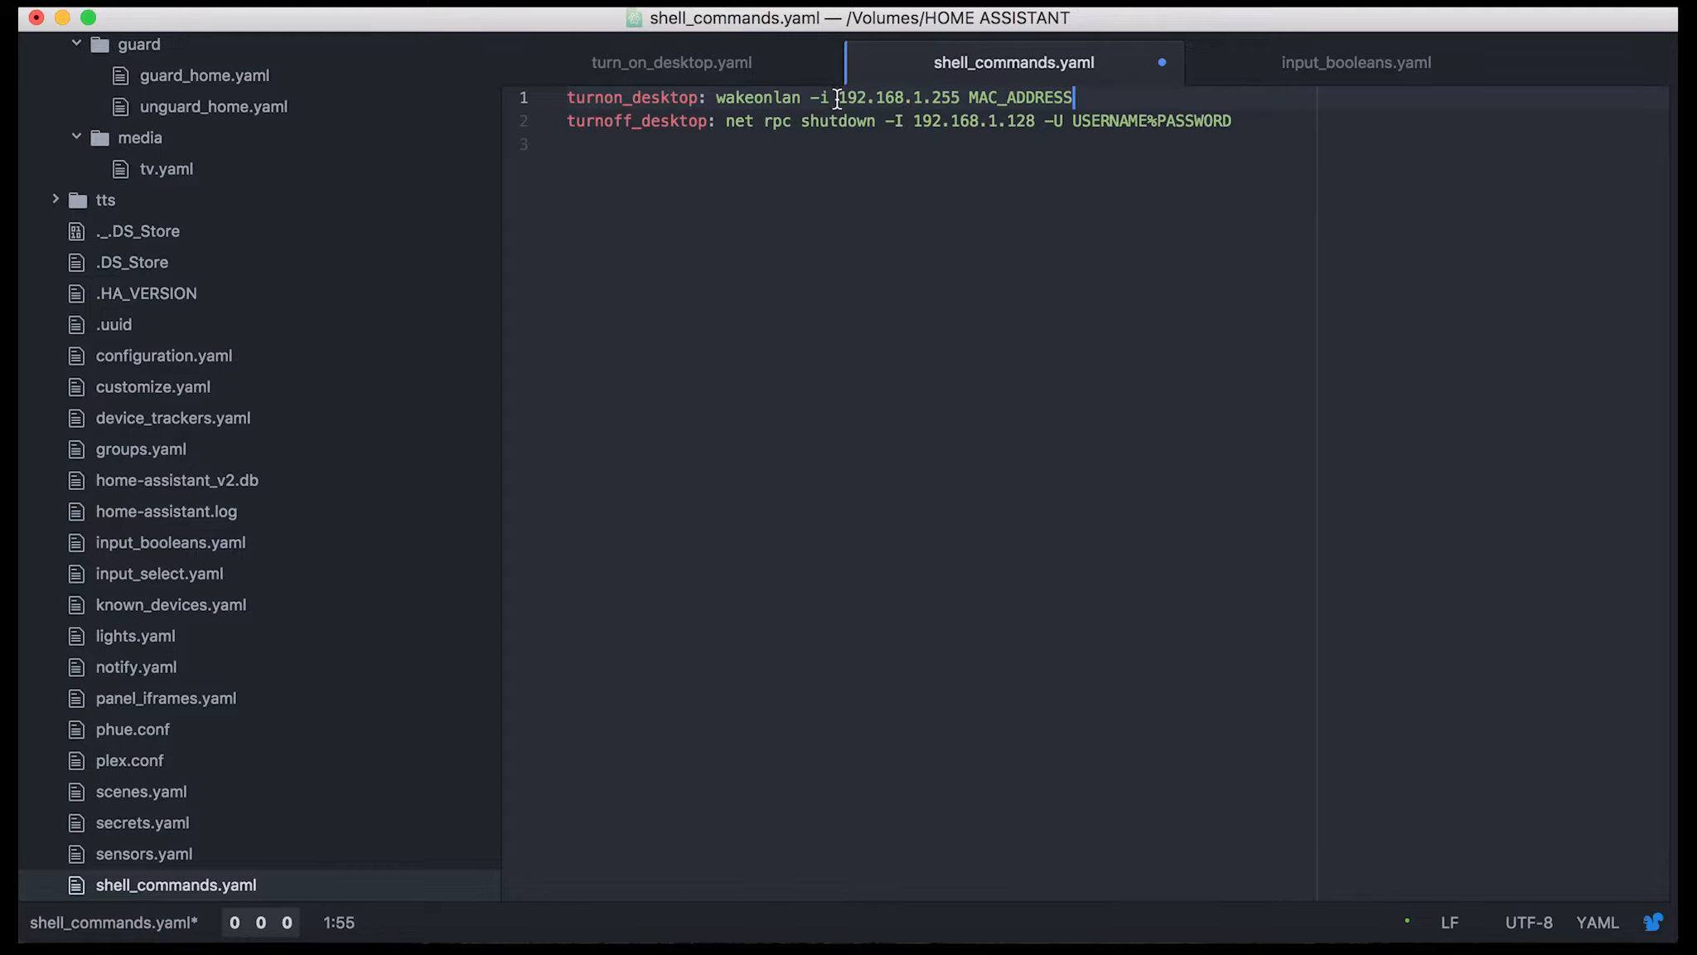
Examine the IP address passed to the -i option of the turnon_desktop command
{"action": "mouse_move", "coordinate": [837, 100]}
{"action": "left_mouse_down"}
{"action": "mouse_move", "coordinate": [968, 99]}
{"action": "mouse_move", "coordinate": [837, 99]}
{"action": "left_mouse_up"}
{"action": "left_click", "coordinate": [962, 99]}
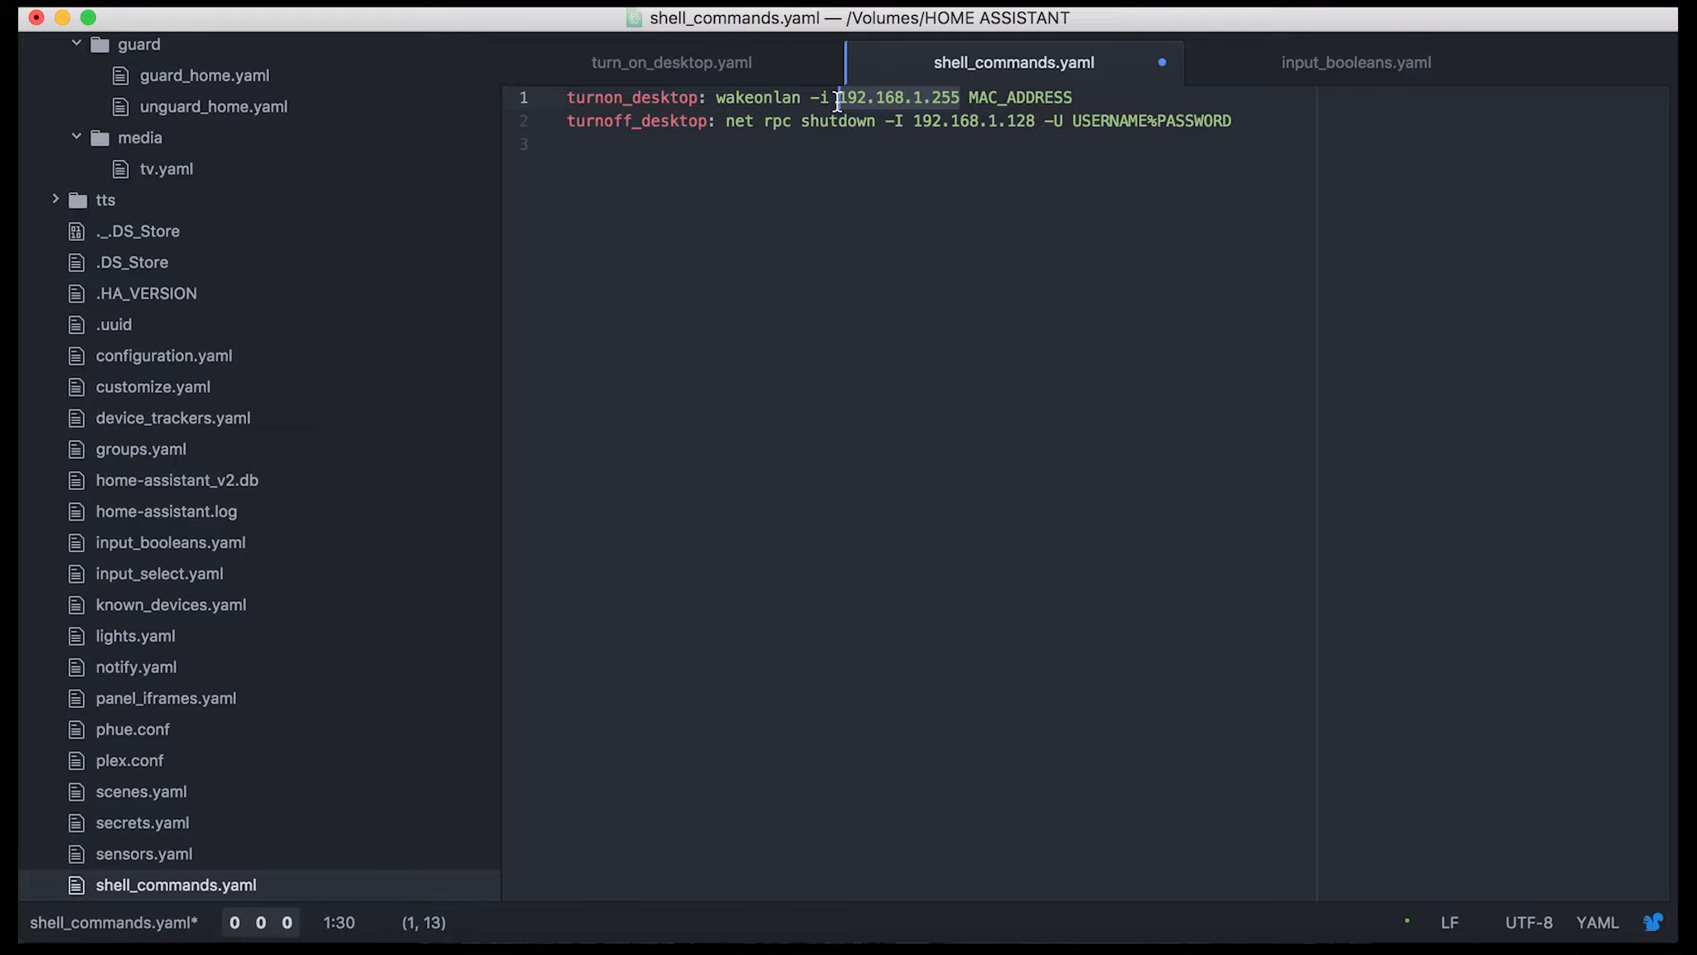
{"action": "left_click", "coordinate": [837, 100]}
{"action": "left_click_drag", "start_coordinate": [838, 97], "coordinate": [958, 100]}
{"action": "left_click", "coordinate": [959, 98]}
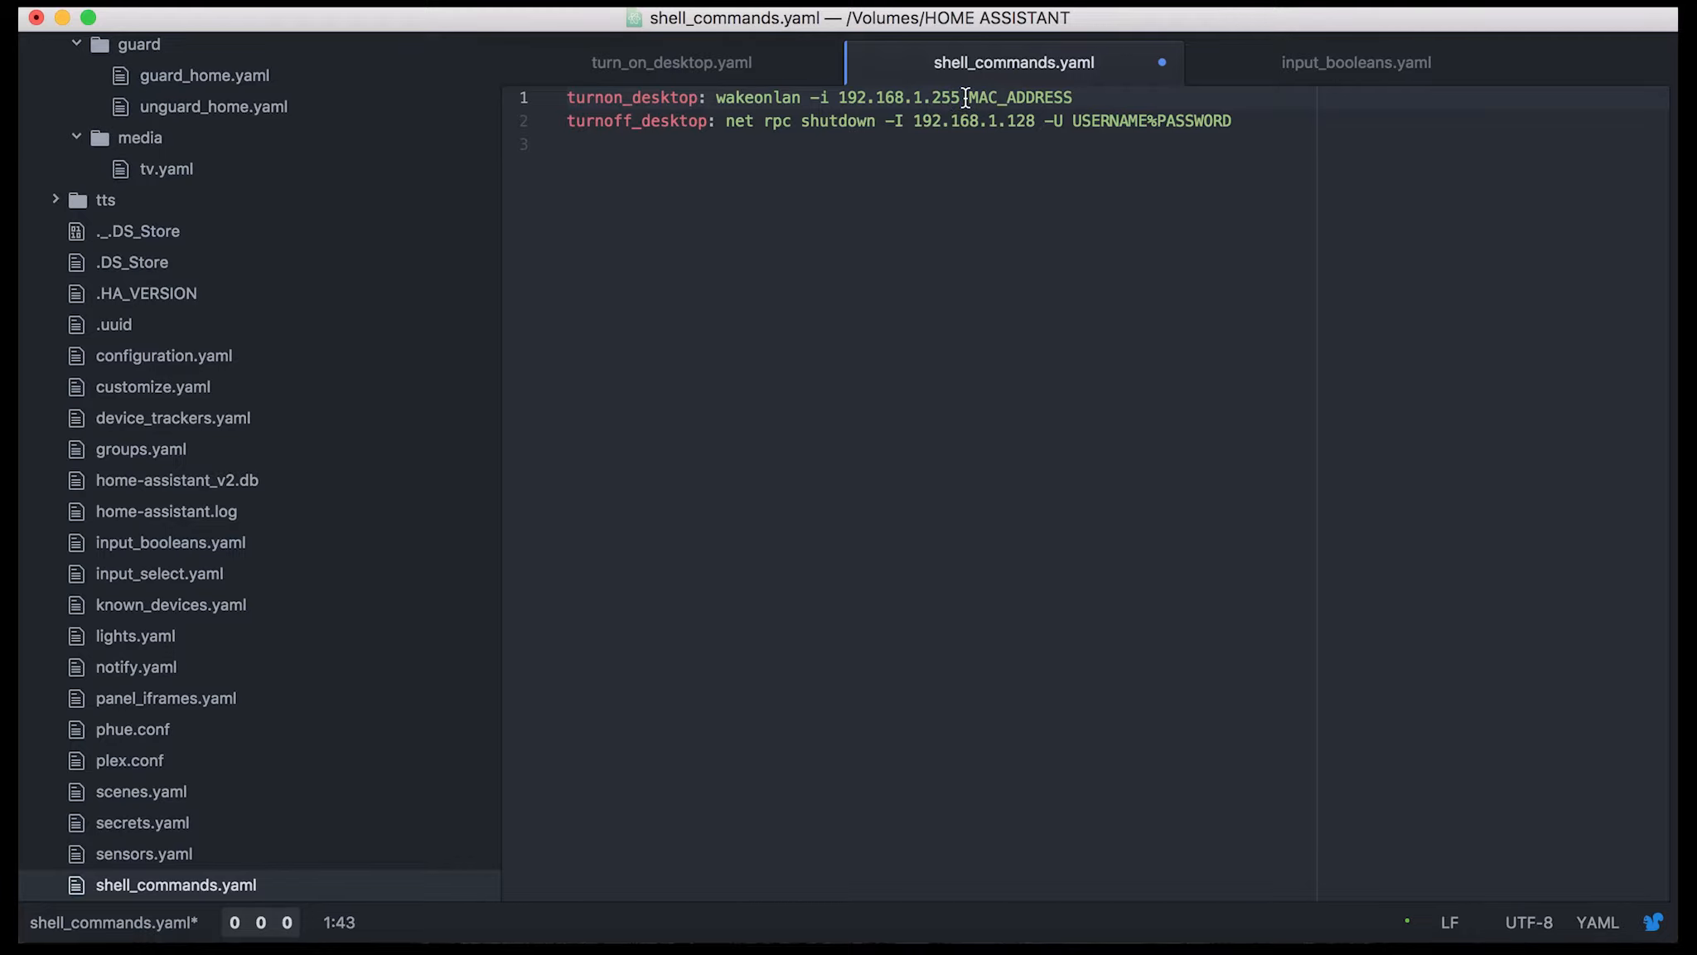
{"action": "left_click", "coordinate": [1065, 98]}
{"action": "left_click_drag", "start_coordinate": [838, 97], "coordinate": [961, 97]}
{"action": "left_click", "coordinate": [962, 97]}
{"action": "left_click_drag", "start_coordinate": [961, 97], "coordinate": [839, 97]}
{"action": "left_click", "coordinate": [776, 97]}
{"action": "left_click", "coordinate": [896, 97]}
{"action": "left_click_drag", "start_coordinate": [830, 97], "coordinate": [957, 99]}
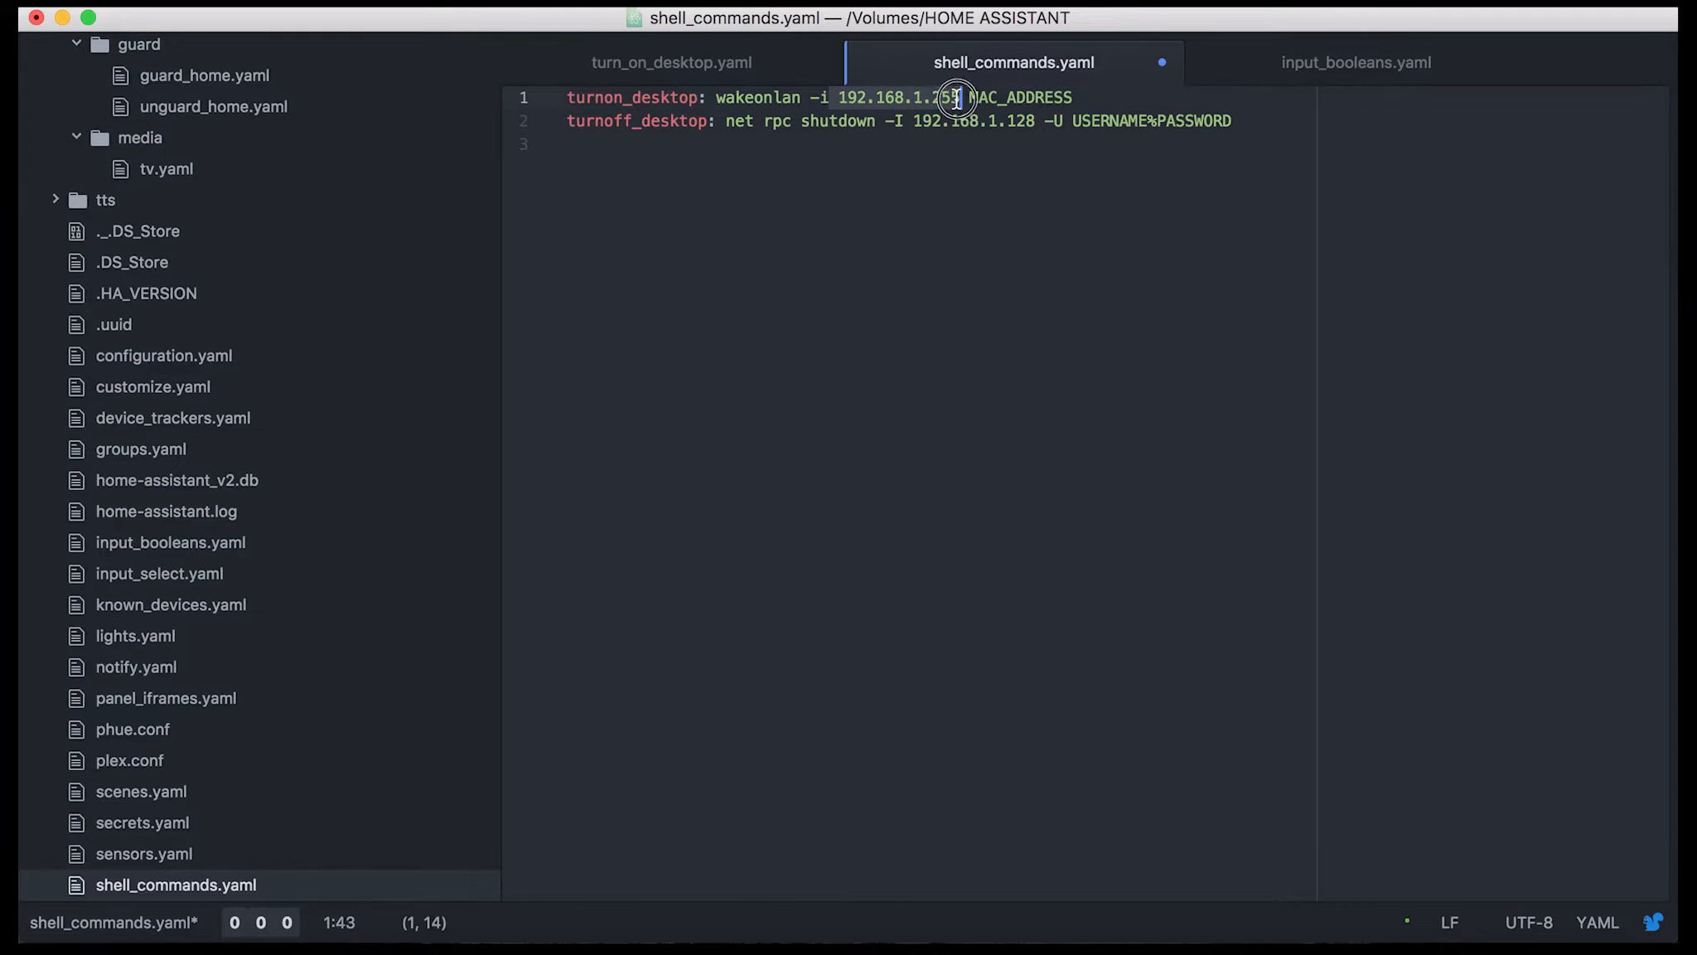
{"action": "left_click", "coordinate": [957, 99]}
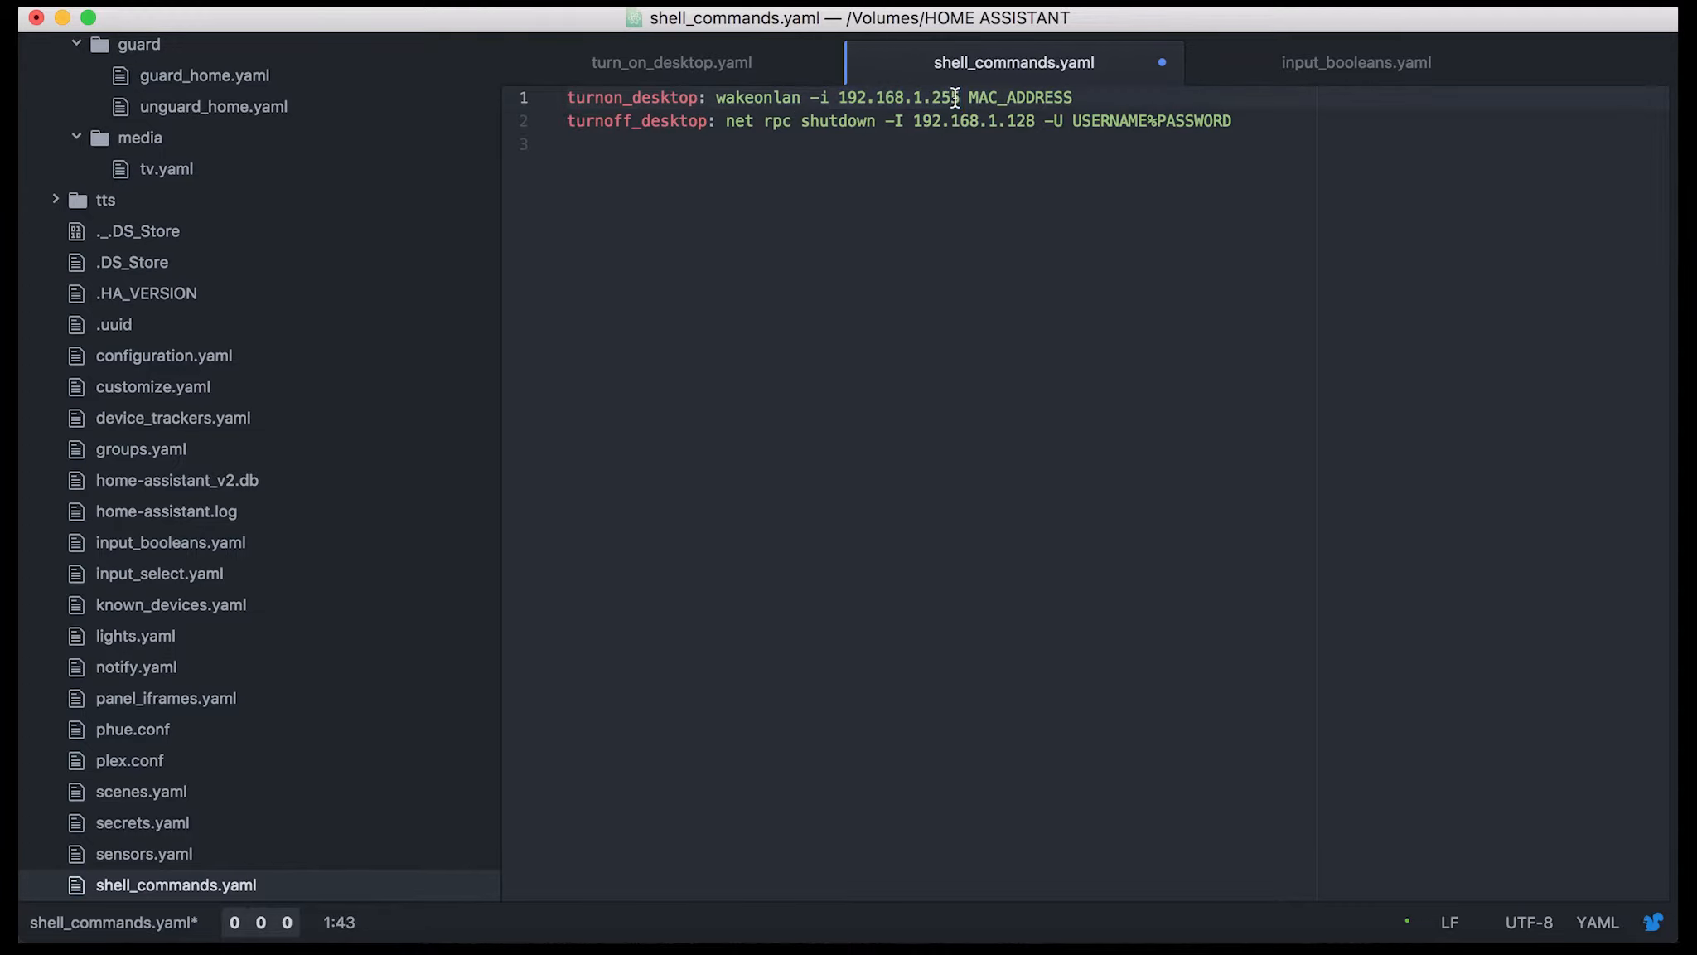
{"action": "left_click_drag", "start_coordinate": [838, 97], "coordinate": [959, 99]}
{"action": "left_click", "coordinate": [960, 99]}
Examine the MAC address placeholder and the complete wakeonlan command on the turnon_desktop line
{"action": "left_click_drag", "start_coordinate": [968, 98], "coordinate": [1085, 94]}
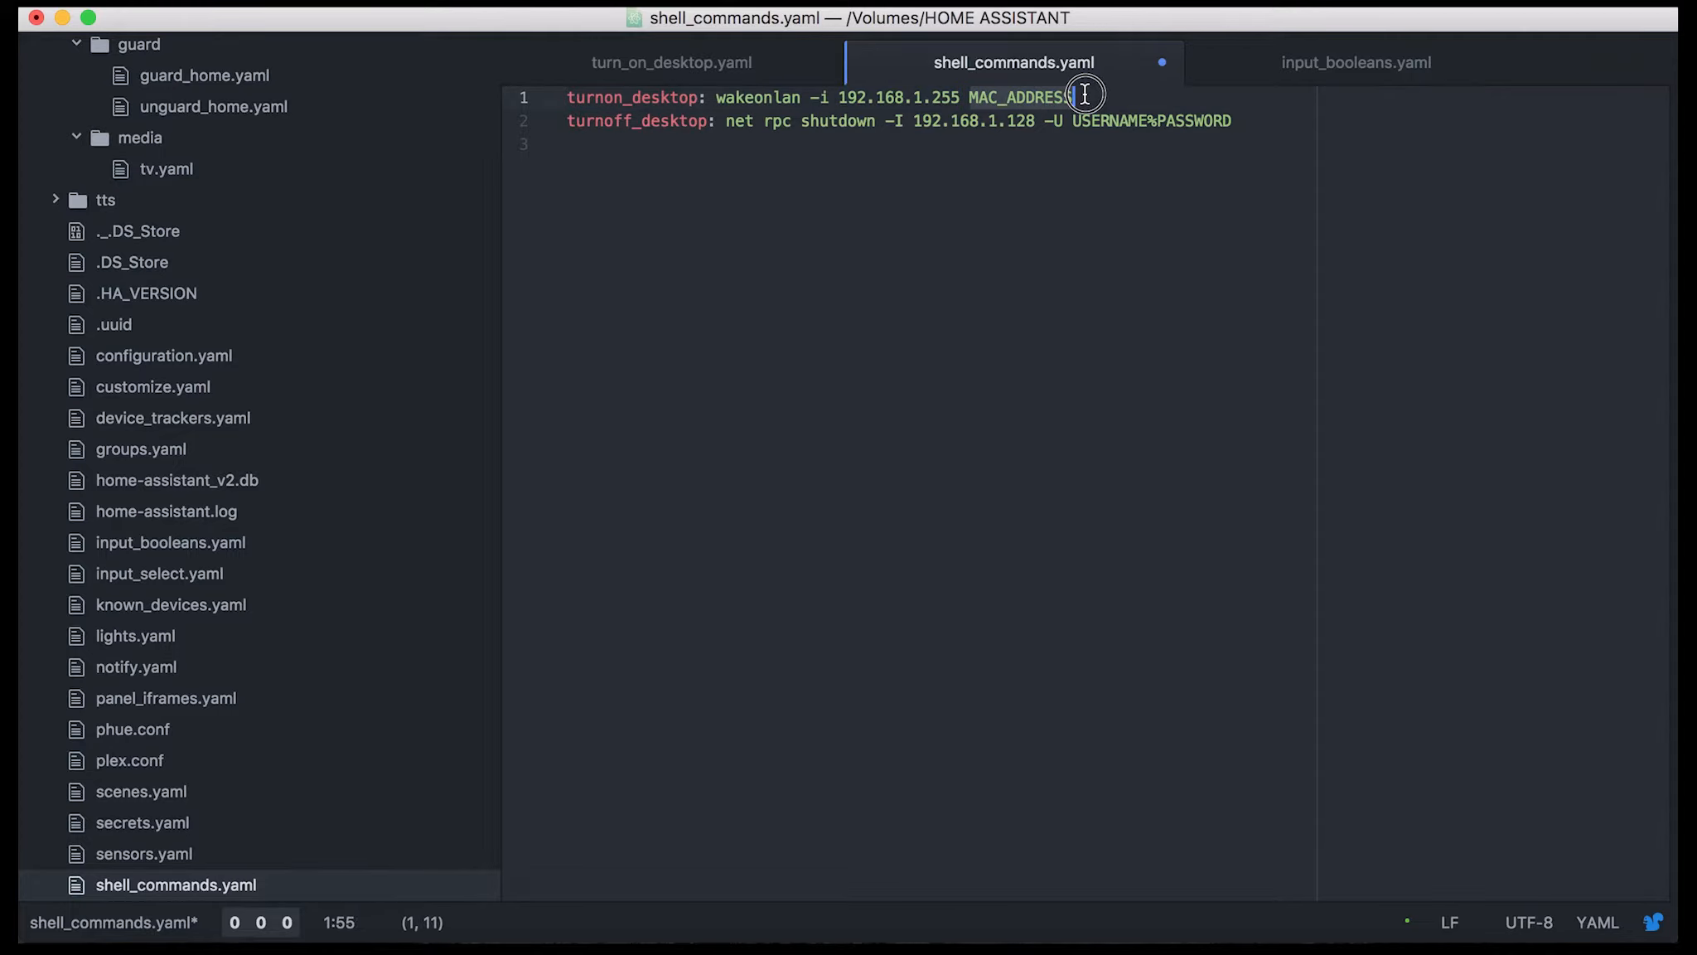
{"action": "left_click", "coordinate": [1085, 96]}
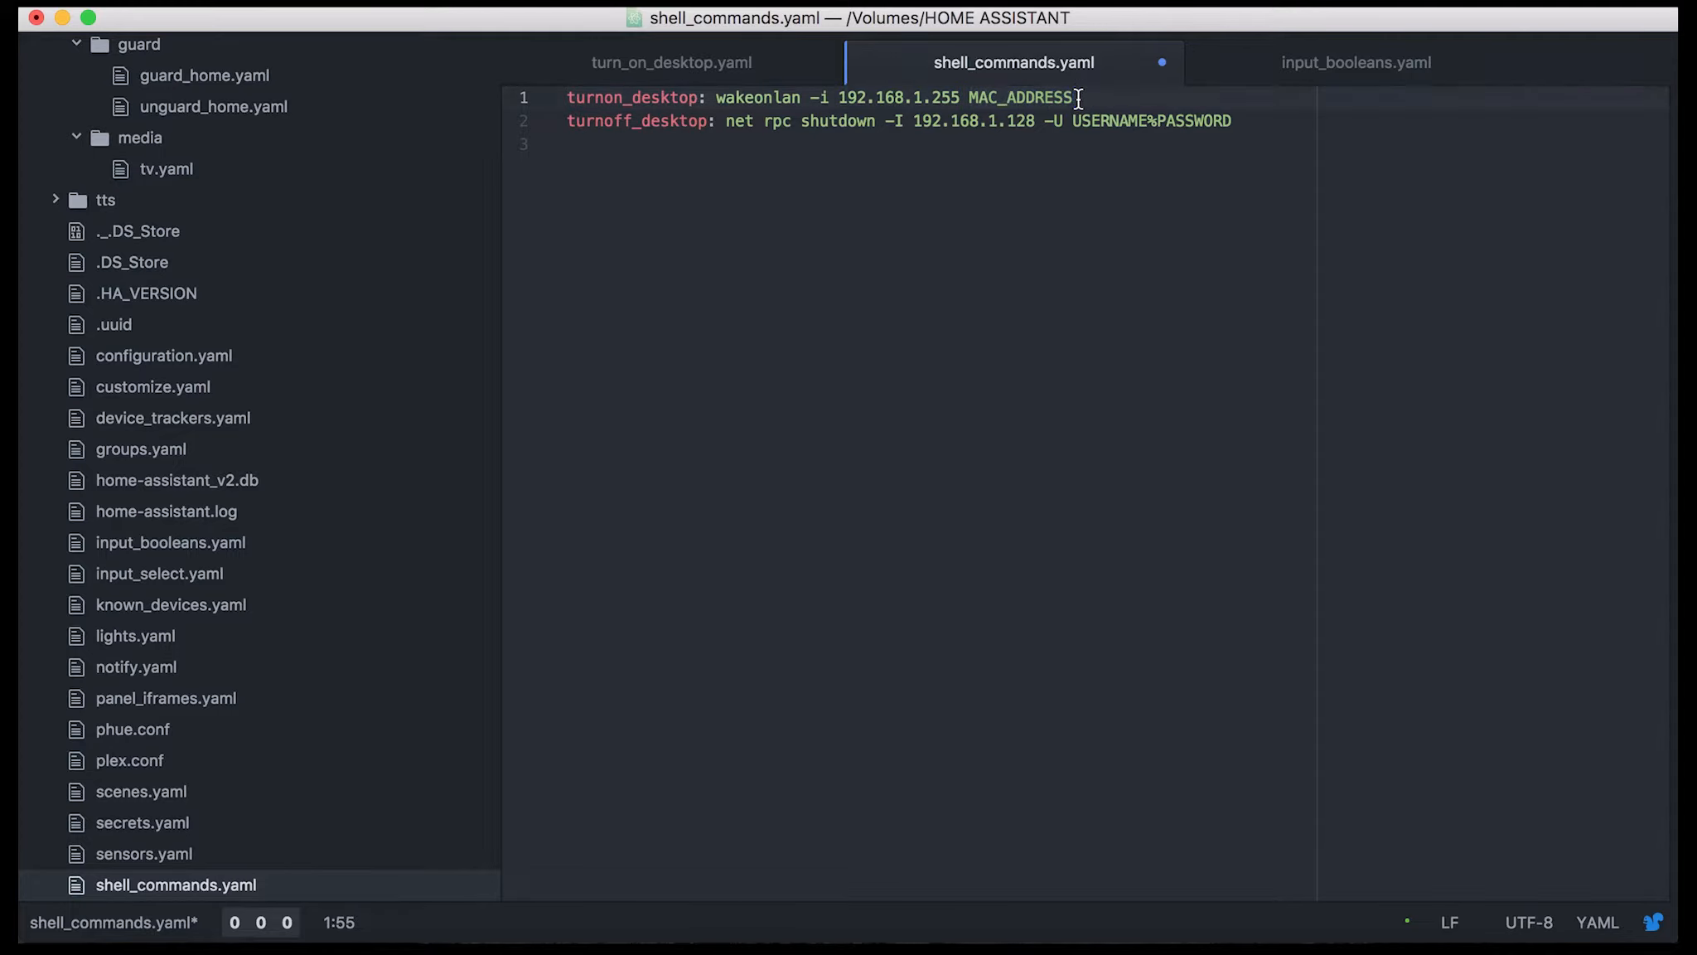
{"action": "left_click_drag", "start_coordinate": [1075, 98], "coordinate": [947, 101]}
{"action": "left_click", "coordinate": [960, 97]}
{"action": "left_click", "coordinate": [796, 99]}
{"action": "left_click_drag", "start_coordinate": [718, 98], "coordinate": [1031, 87]}
{"action": "left_click", "coordinate": [867, 95]}
{"action": "left_click", "coordinate": [919, 97]}
{"action": "left_click", "coordinate": [961, 99]}
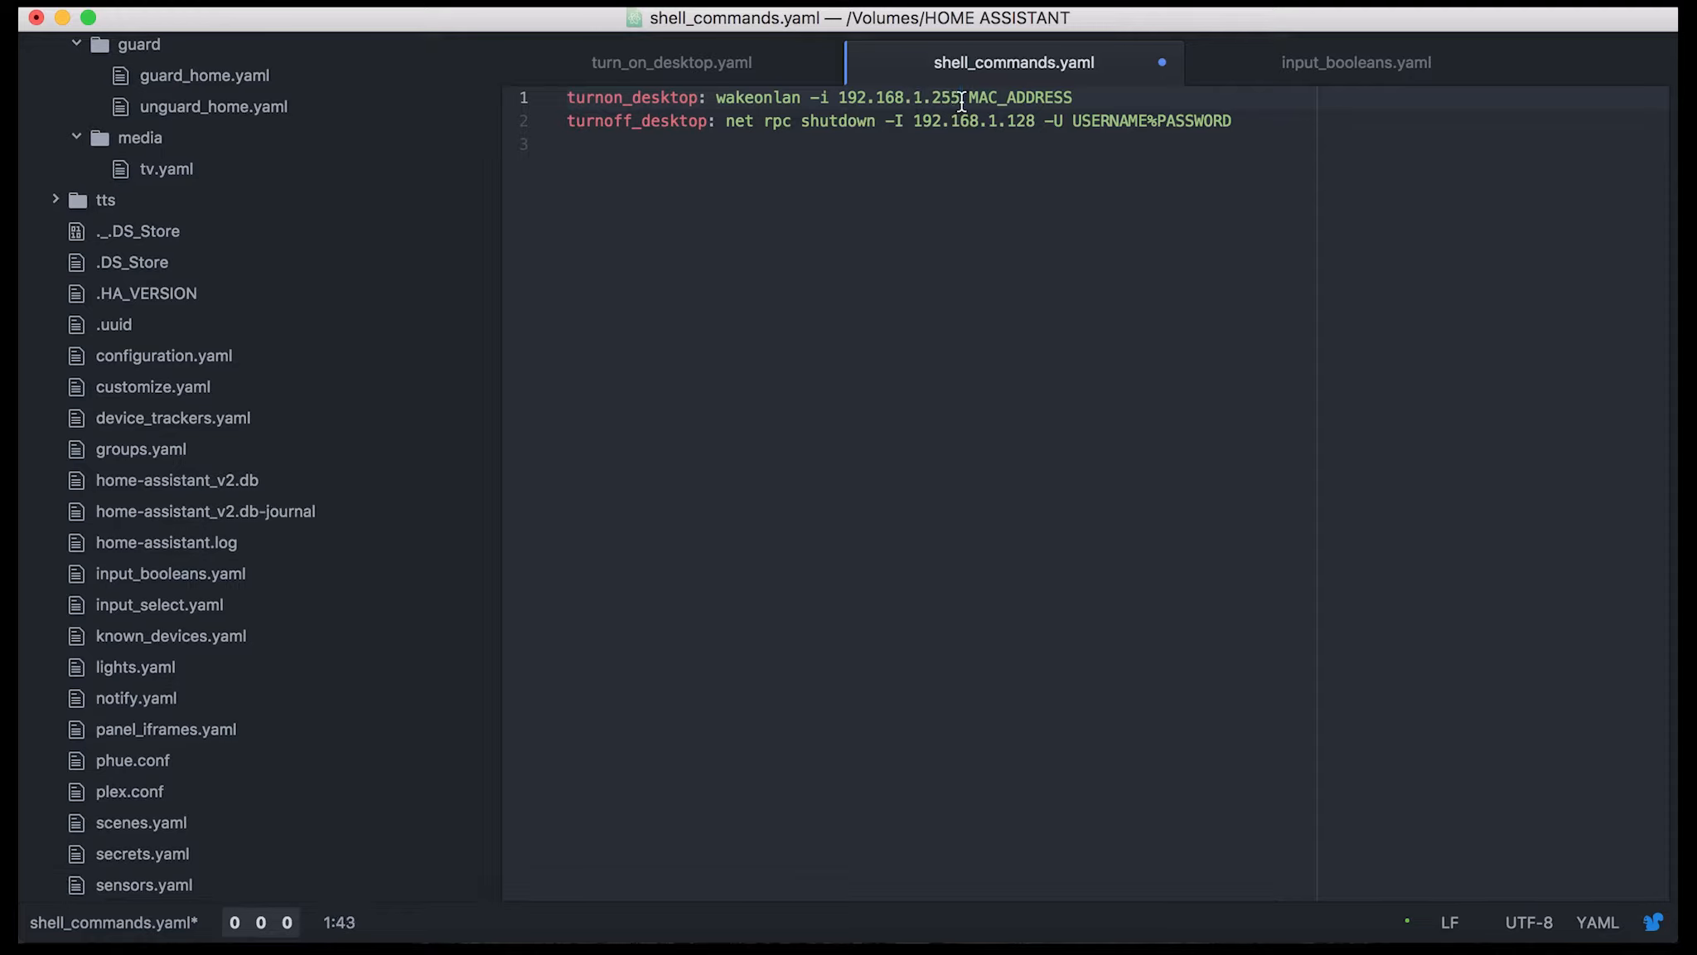
{"action": "left_click", "coordinate": [717, 99]}
{"action": "left_click_drag", "start_coordinate": [717, 100], "coordinate": [1080, 89]}
{"action": "left_click", "coordinate": [1080, 88]}
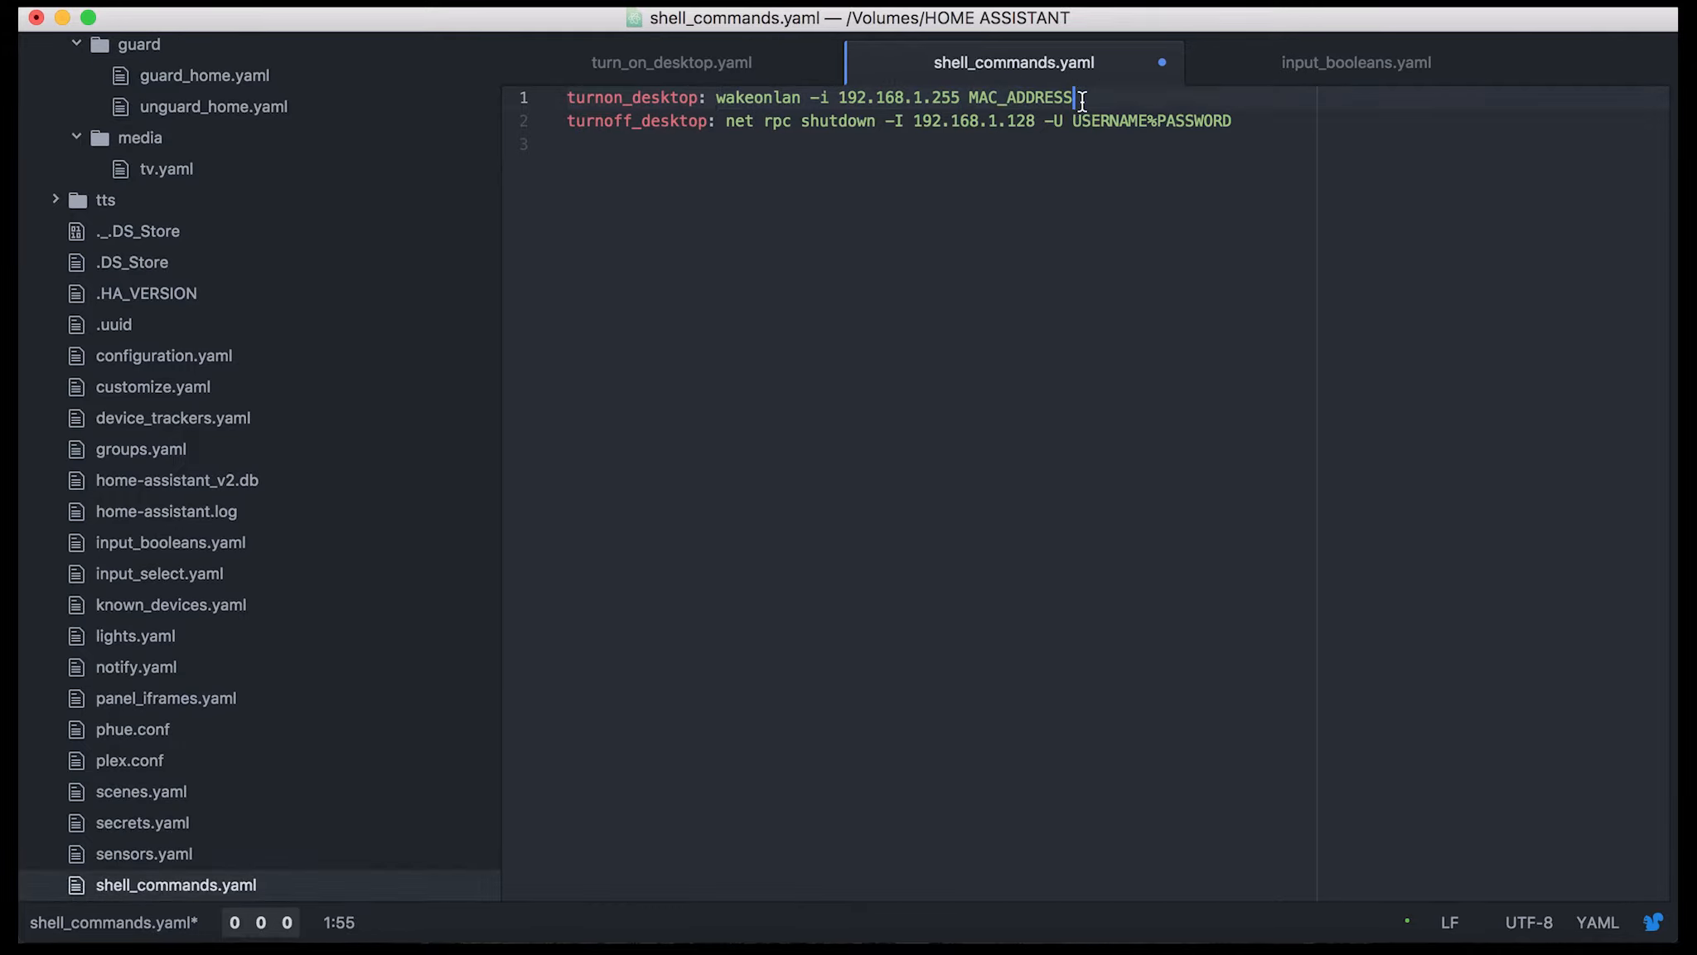
{"action": "left_click_drag", "start_coordinate": [838, 98], "coordinate": [960, 98]}
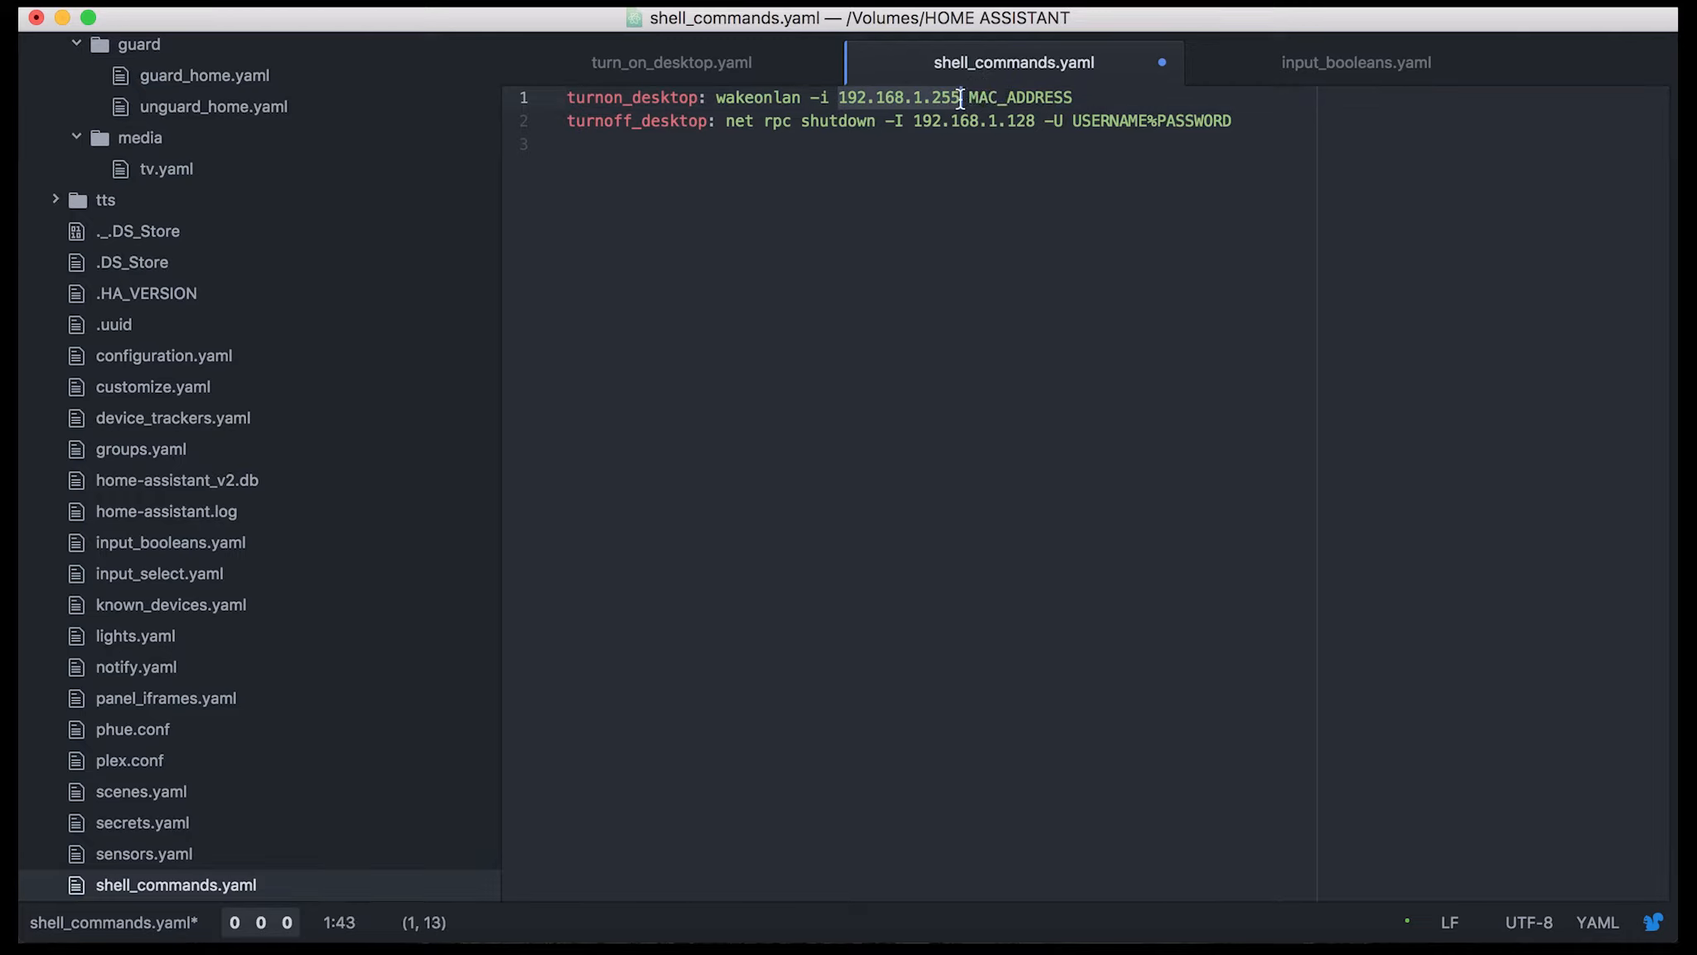
{"action": "mouse_move", "coordinate": [961, 98]}
{"action": "left_mouse_down"}
{"action": "mouse_move", "coordinate": [1082, 97]}
{"action": "mouse_move", "coordinate": [969, 88]}
{"action": "left_mouse_up"}
{"action": "left_click", "coordinate": [970, 91]}
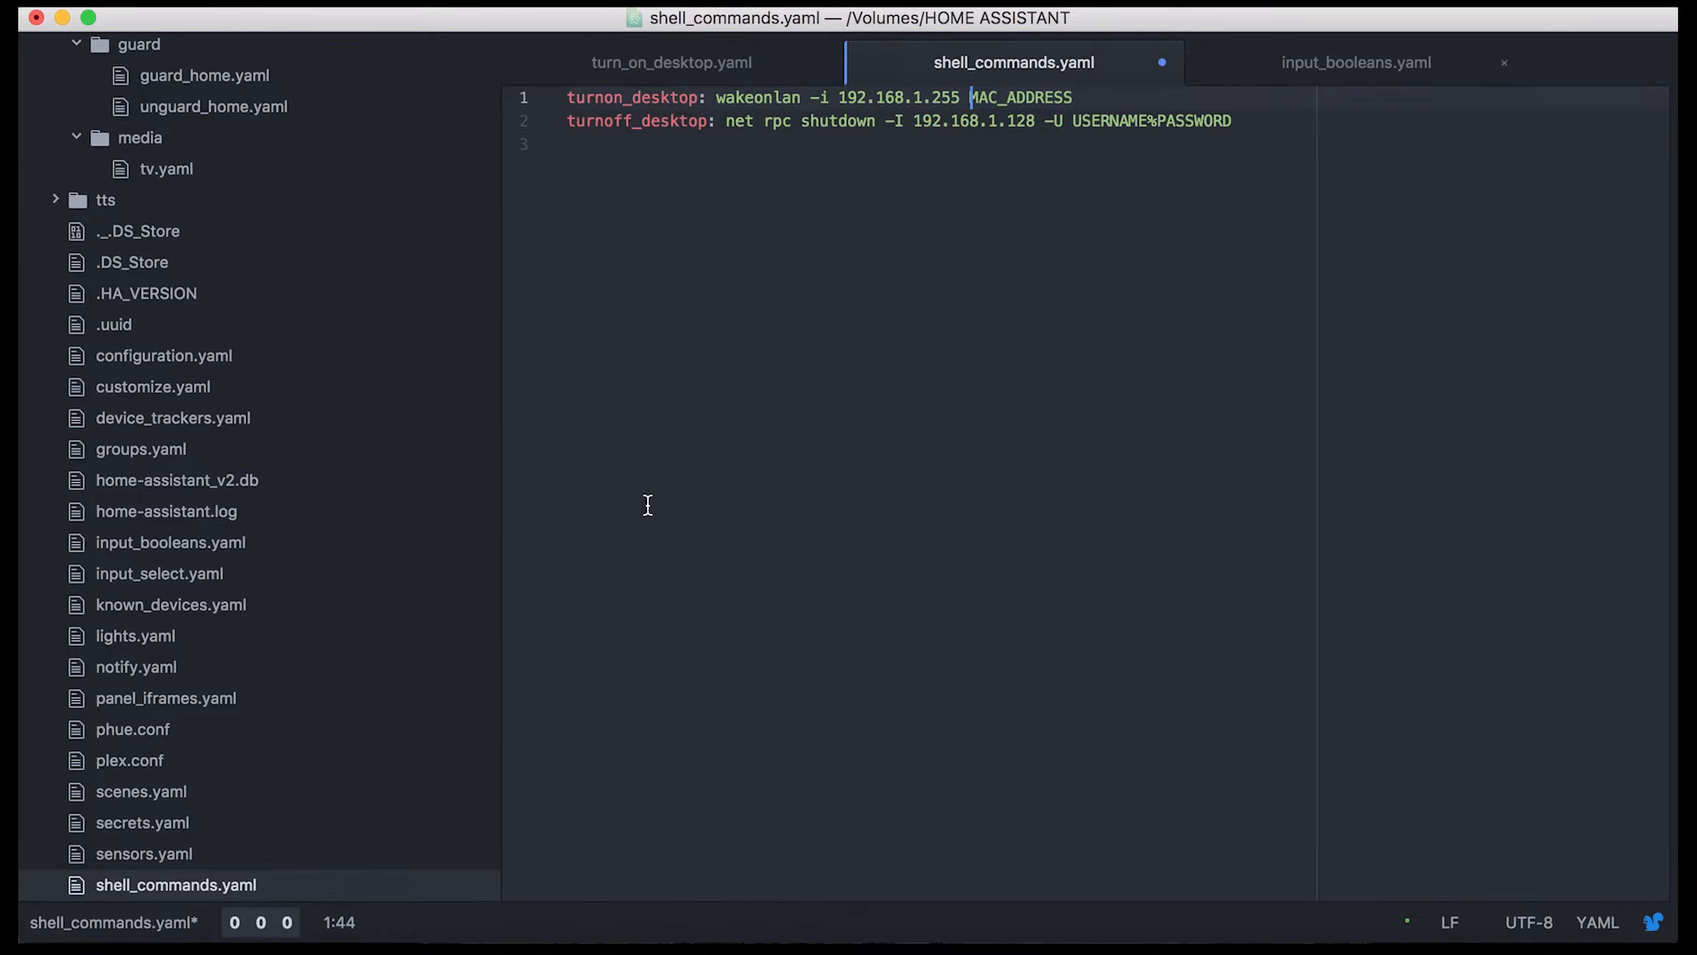
Glance at Home Assistant, return to the code editor, and review the trigger and service in automations/media/turn_off_desktop.yaml
{"action": "left_click", "coordinate": [552, 949]}
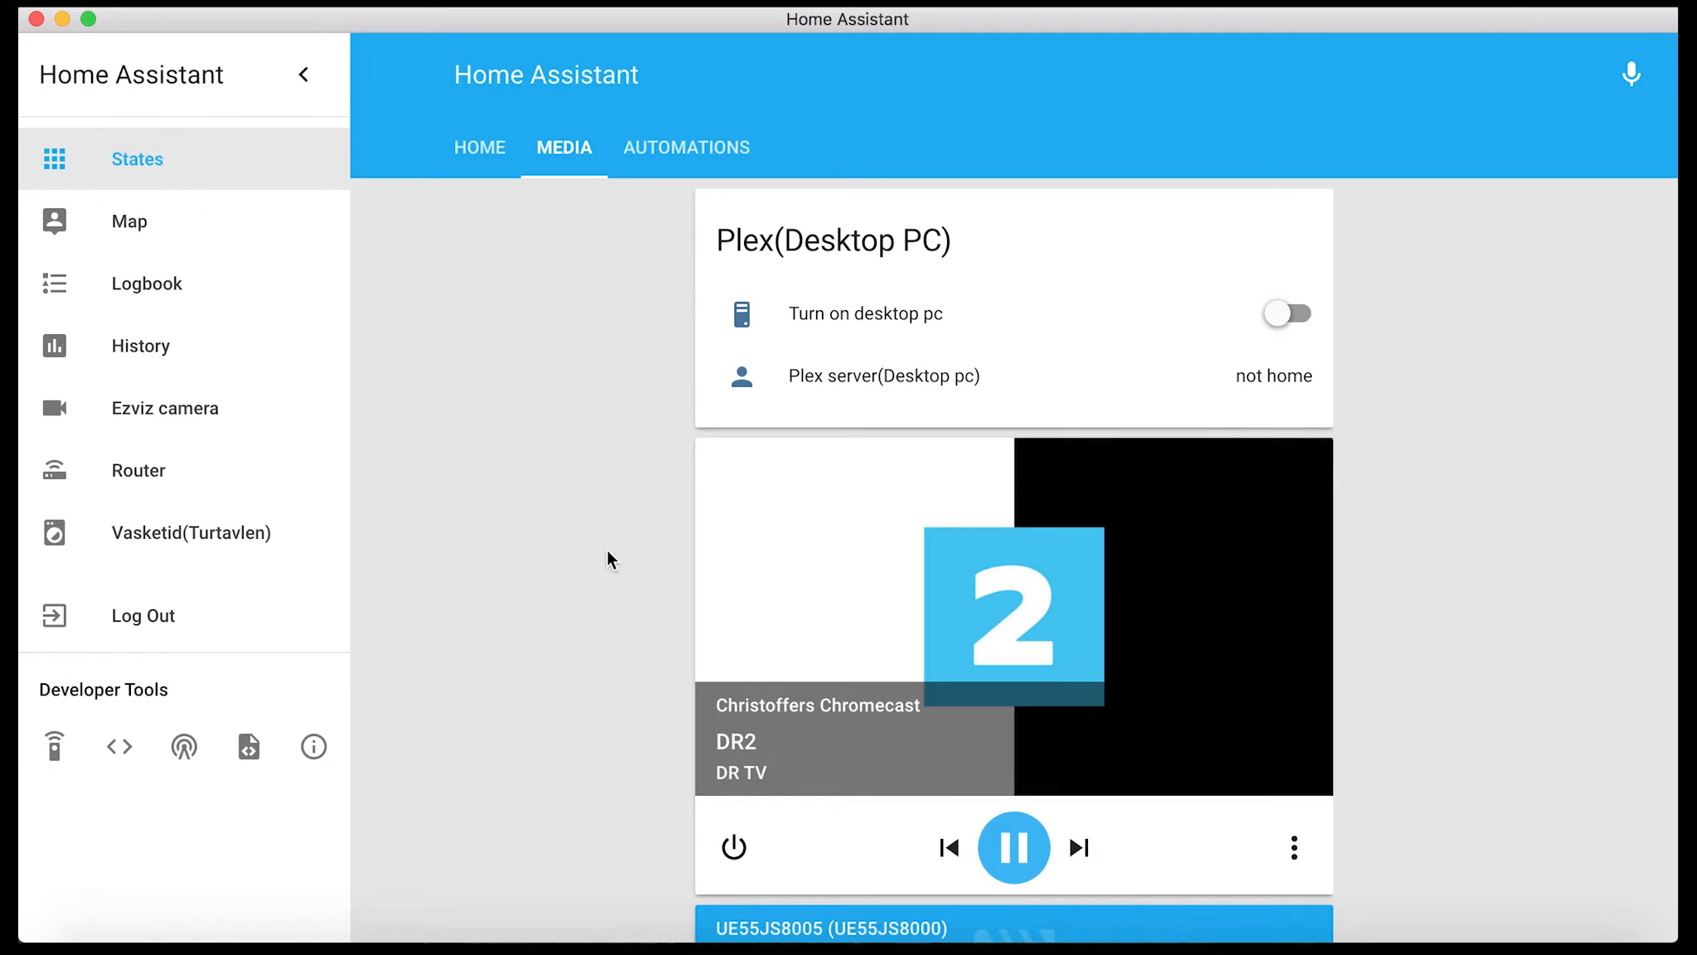
{"action": "left_click", "coordinate": [1174, 949]}
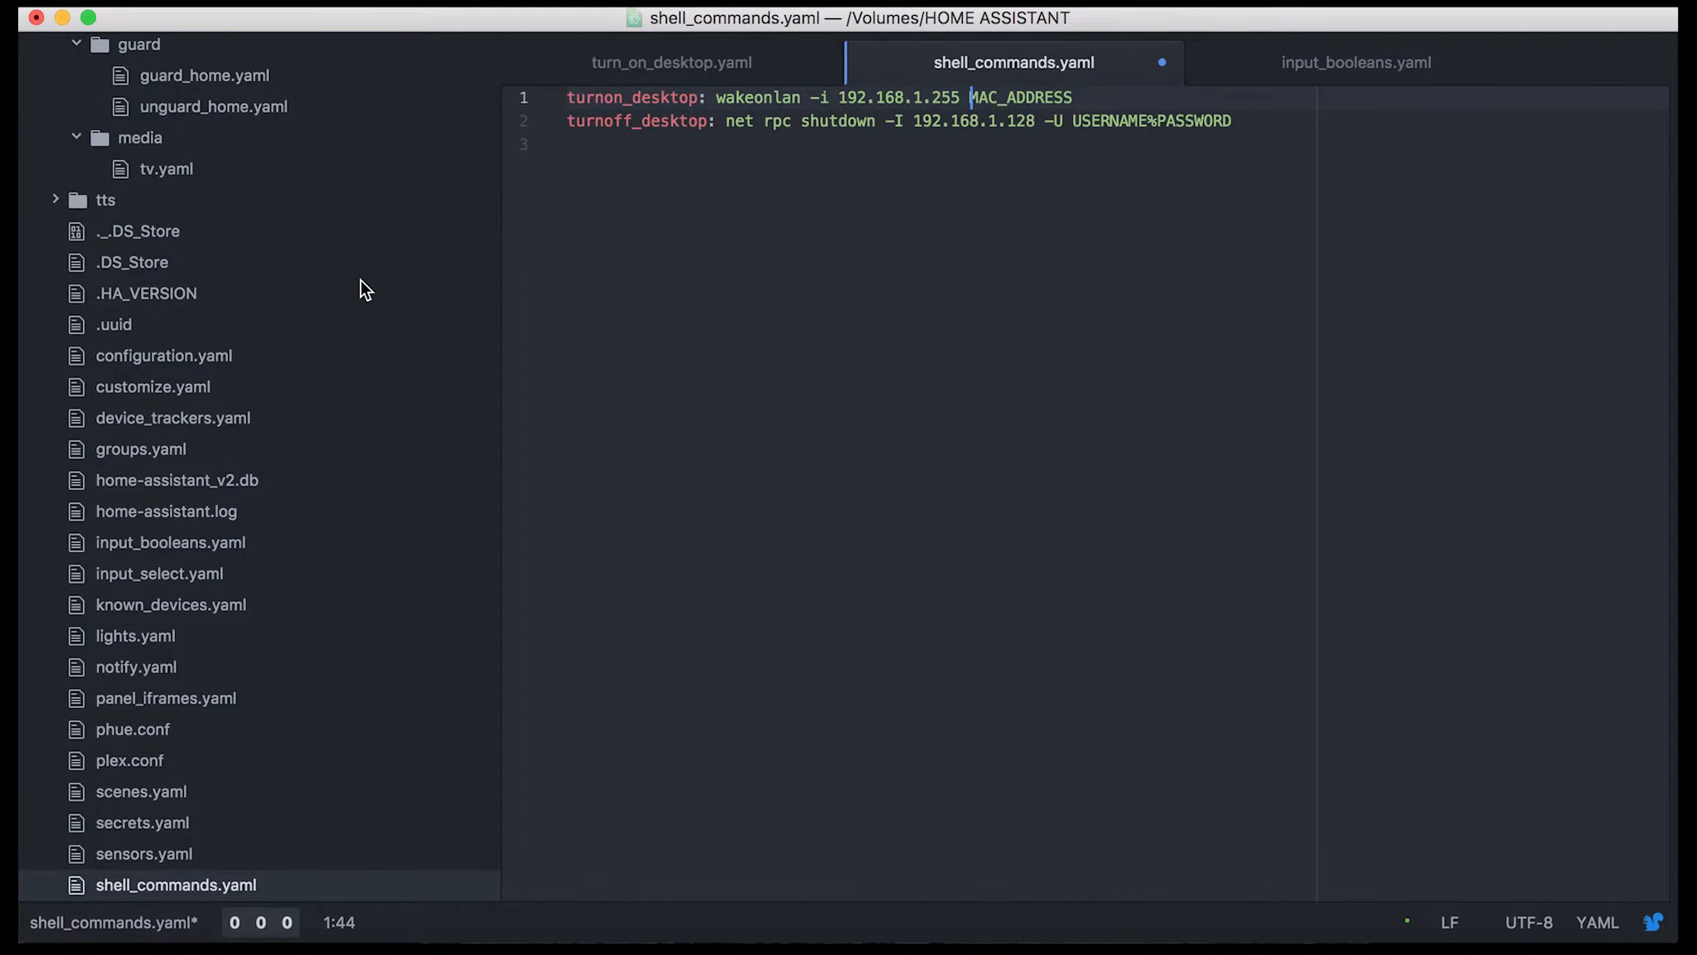
{"action": "scroll", "coordinate": [220, 435], "scroll_direction": "up", "scroll_amount": 15}
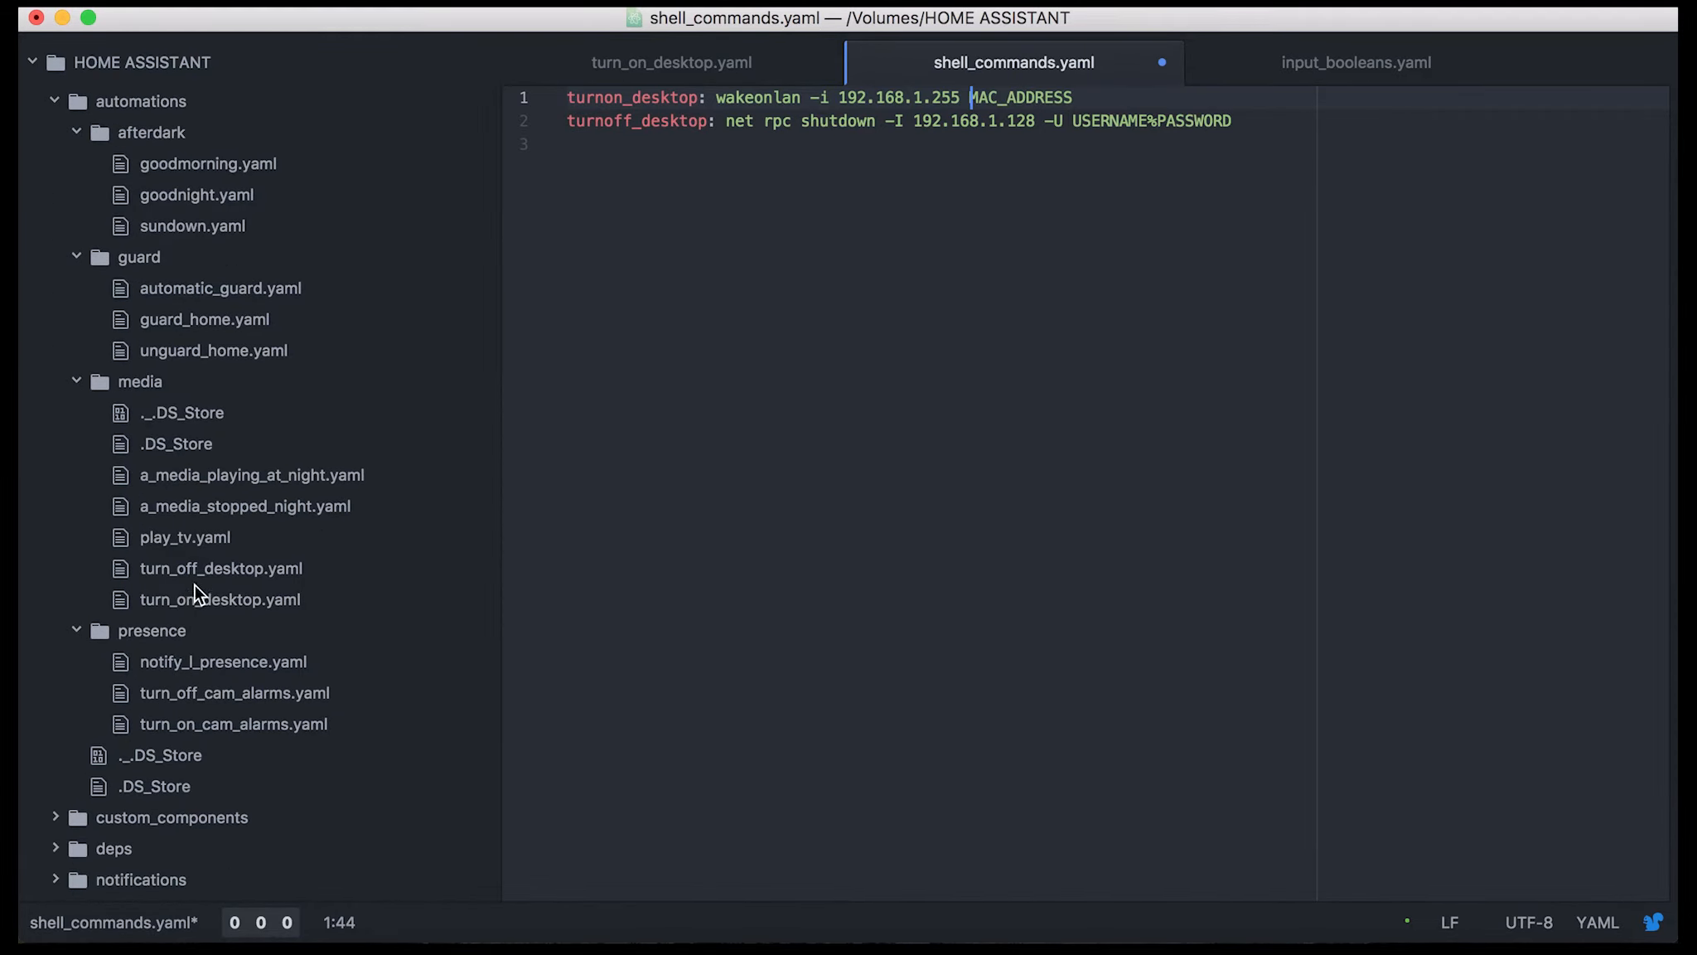
{"action": "left_click", "coordinate": [191, 578]}
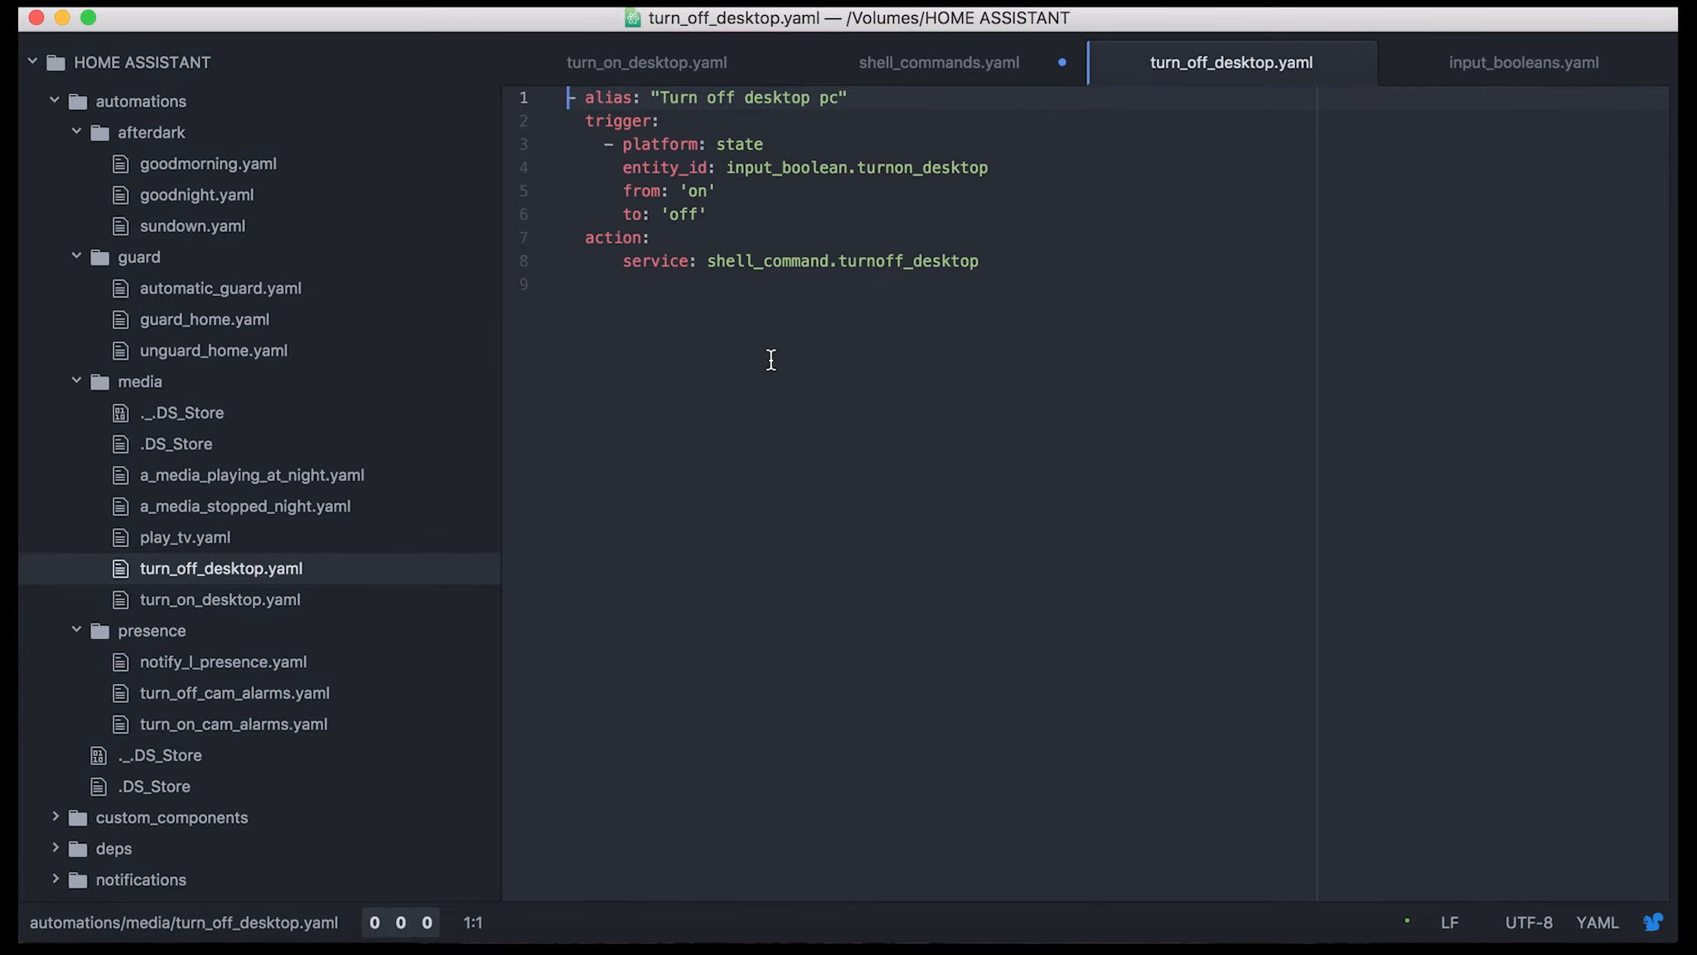
{"action": "left_click", "coordinate": [690, 123]}
{"action": "left_click", "coordinate": [768, 159]}
{"action": "left_click", "coordinate": [681, 197]}
{"action": "left_click_drag", "start_coordinate": [680, 197], "coordinate": [714, 193]}
{"action": "left_click", "coordinate": [654, 193]}
{"action": "left_click", "coordinate": [674, 193]}
{"action": "left_click", "coordinate": [692, 246]}
{"action": "left_click_drag", "start_coordinate": [718, 261], "coordinate": [1003, 257]}
{"action": "left_click", "coordinate": [1001, 240]}
Return to shell_commands.yaml and examine the net rpc shutdown part of the turnoff_desktop command
{"action": "left_click", "coordinate": [956, 68]}
{"action": "left_click", "coordinate": [589, 140]}
{"action": "left_click_drag", "start_coordinate": [728, 124], "coordinate": [752, 122]}
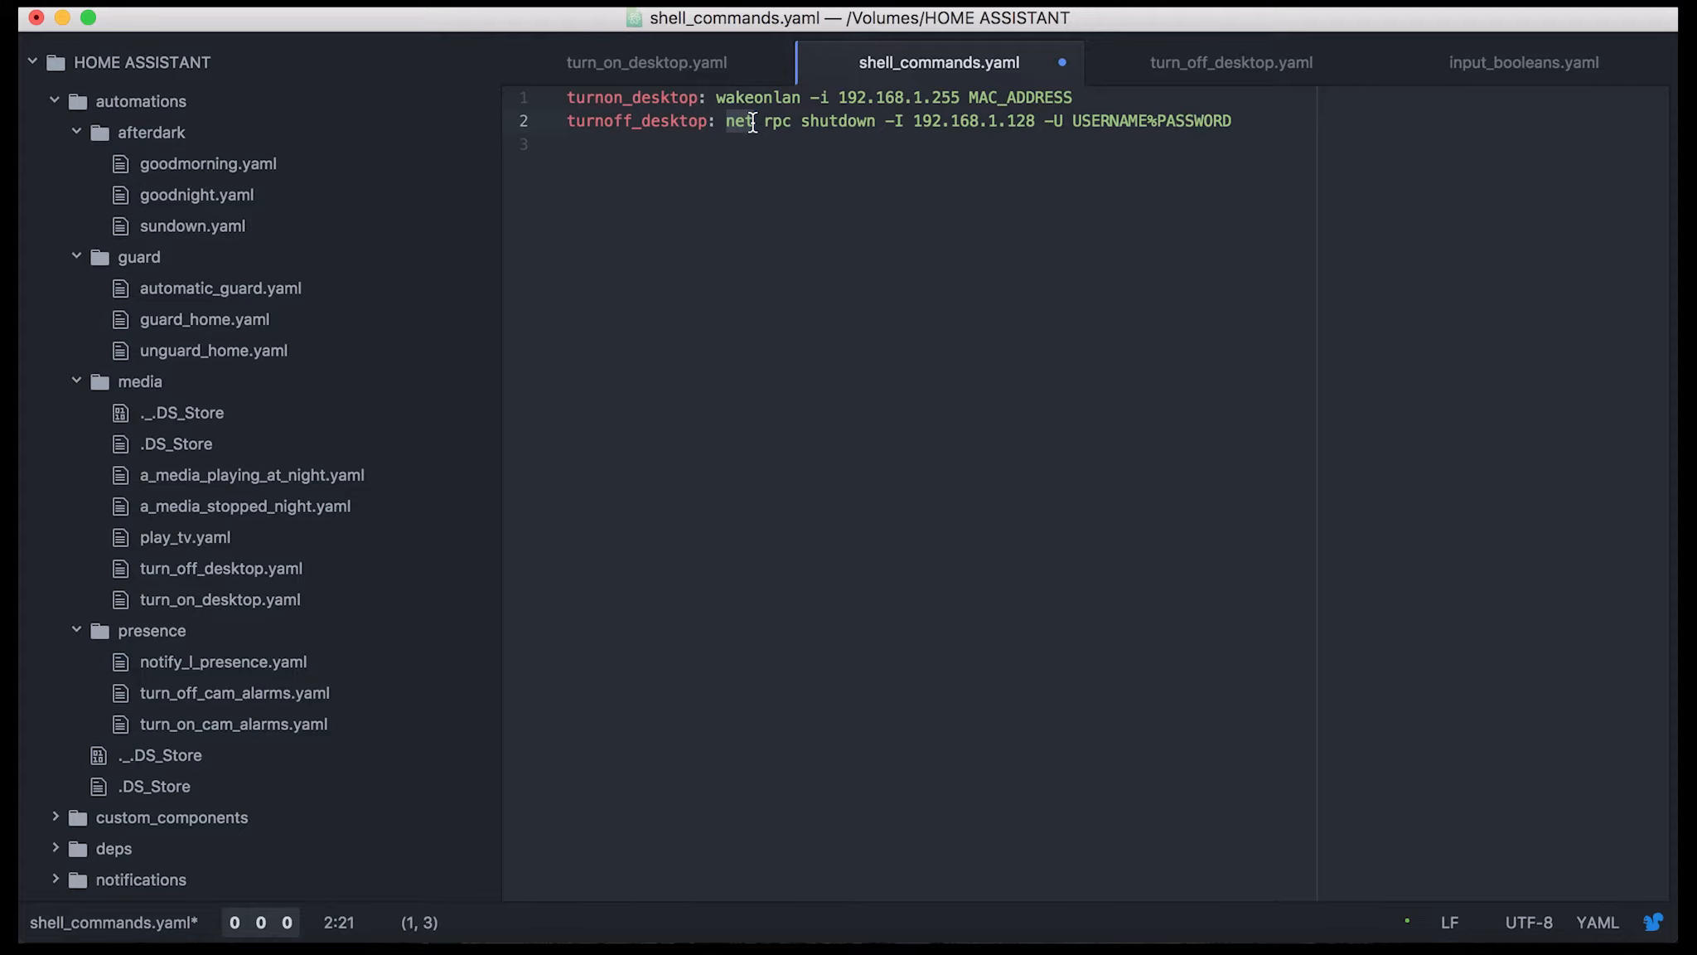
{"action": "left_click", "coordinate": [760, 124]}
{"action": "left_click", "coordinate": [726, 124]}
{"action": "key", "text": "Right"}
{"action": "key", "text": "Right"}
{"action": "key", "text": "Right"}
{"action": "key", "text": "Right"}
{"action": "left_click_drag", "start_coordinate": [726, 124], "coordinate": [784, 124]}
{"action": "left_click", "coordinate": [883, 124]}
Examine the desktop's IP address after the -I option in the turnoff_desktop command
{"action": "left_click_drag", "start_coordinate": [912, 122], "coordinate": [1041, 126]}
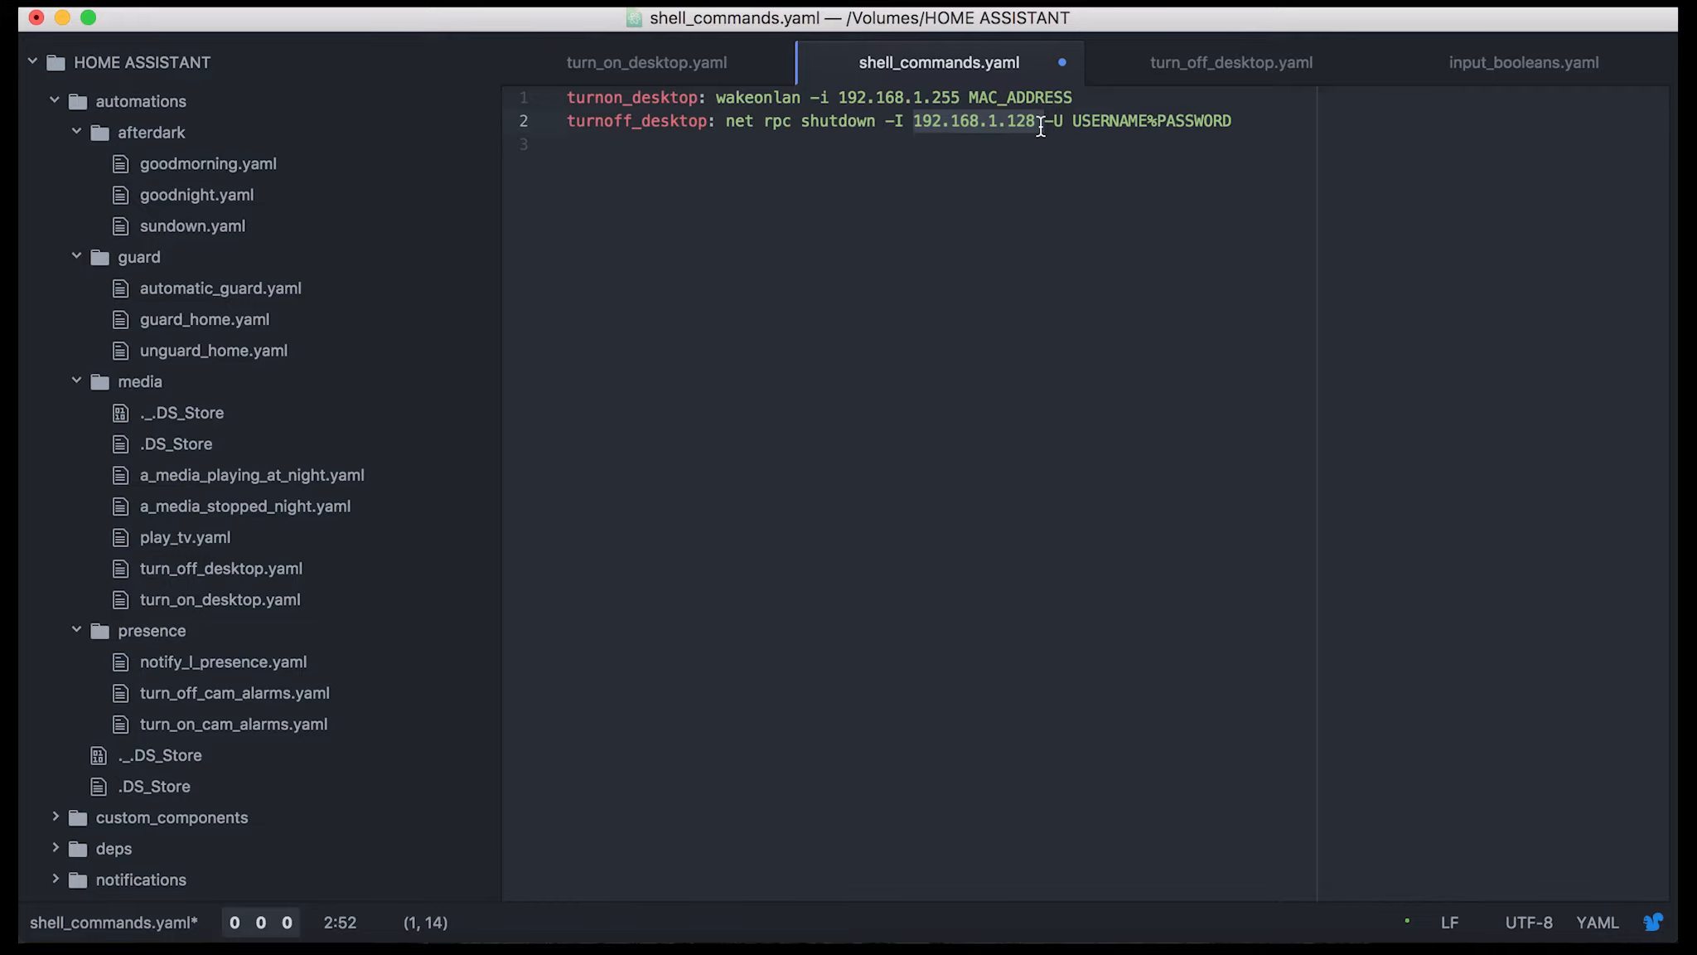
{"action": "double_click", "coordinate": [1041, 126]}
{"action": "left_click_drag", "start_coordinate": [911, 122], "coordinate": [1037, 123]}
{"action": "left_click", "coordinate": [964, 150]}
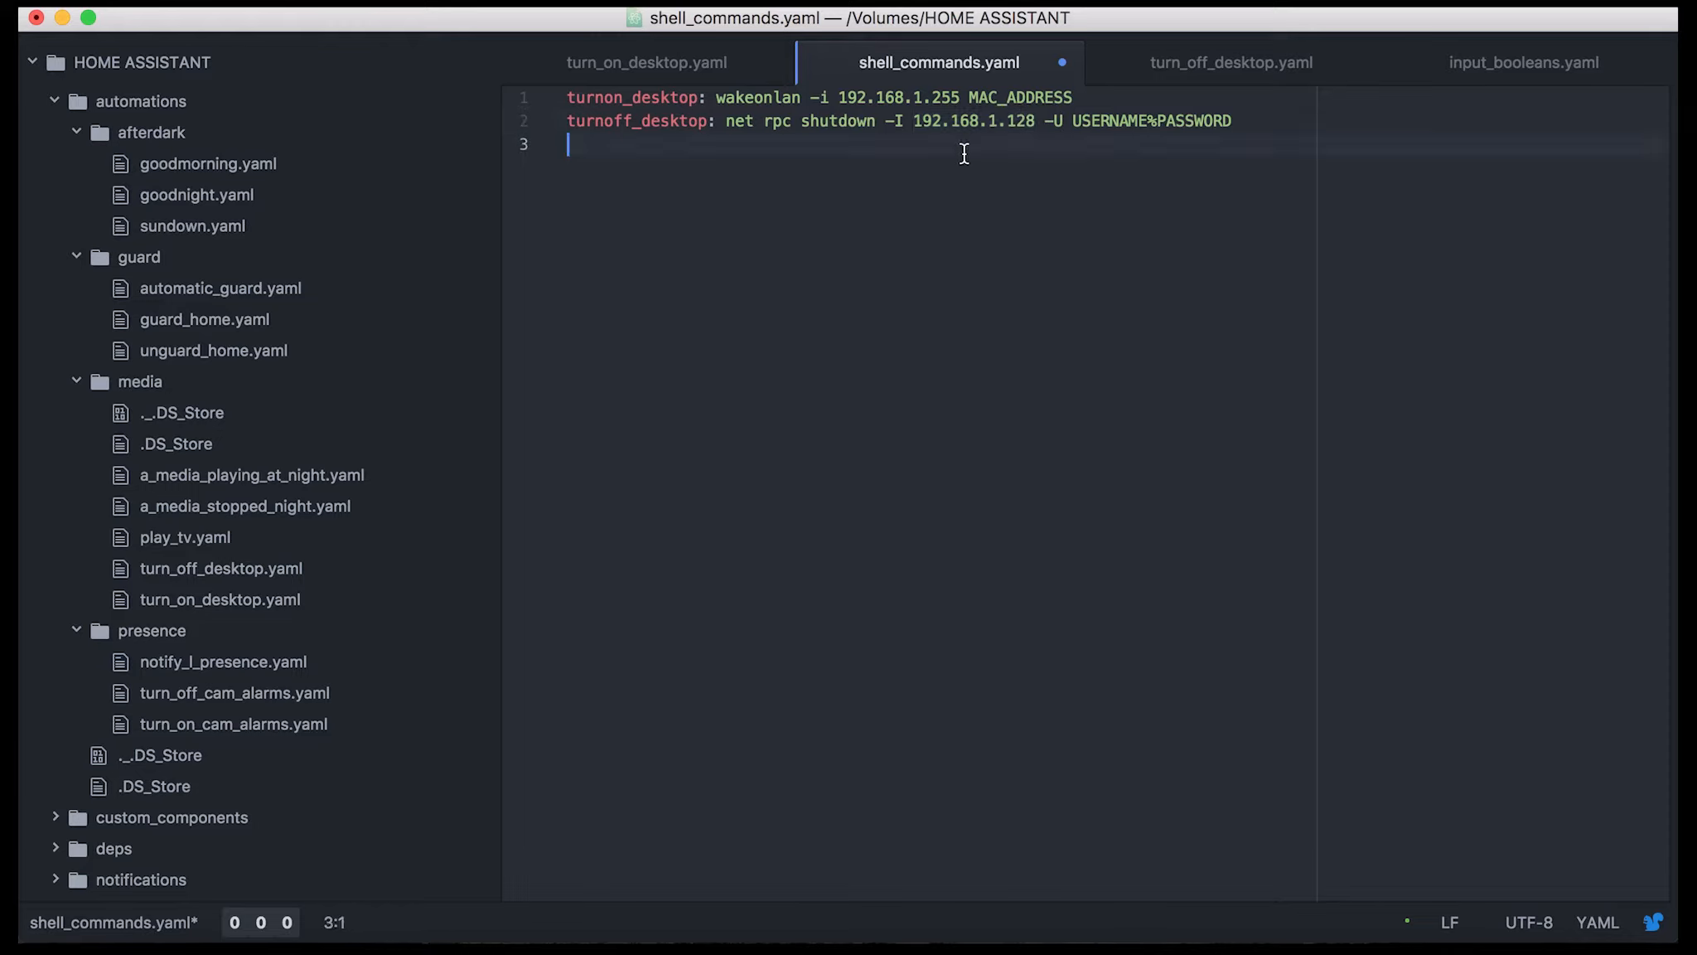
{"action": "left_click", "coordinate": [914, 122]}
{"action": "left_click_drag", "start_coordinate": [914, 122], "coordinate": [1033, 123]}
{"action": "left_click", "coordinate": [1018, 126]}
{"action": "left_click_drag", "start_coordinate": [914, 122], "coordinate": [1040, 128]}
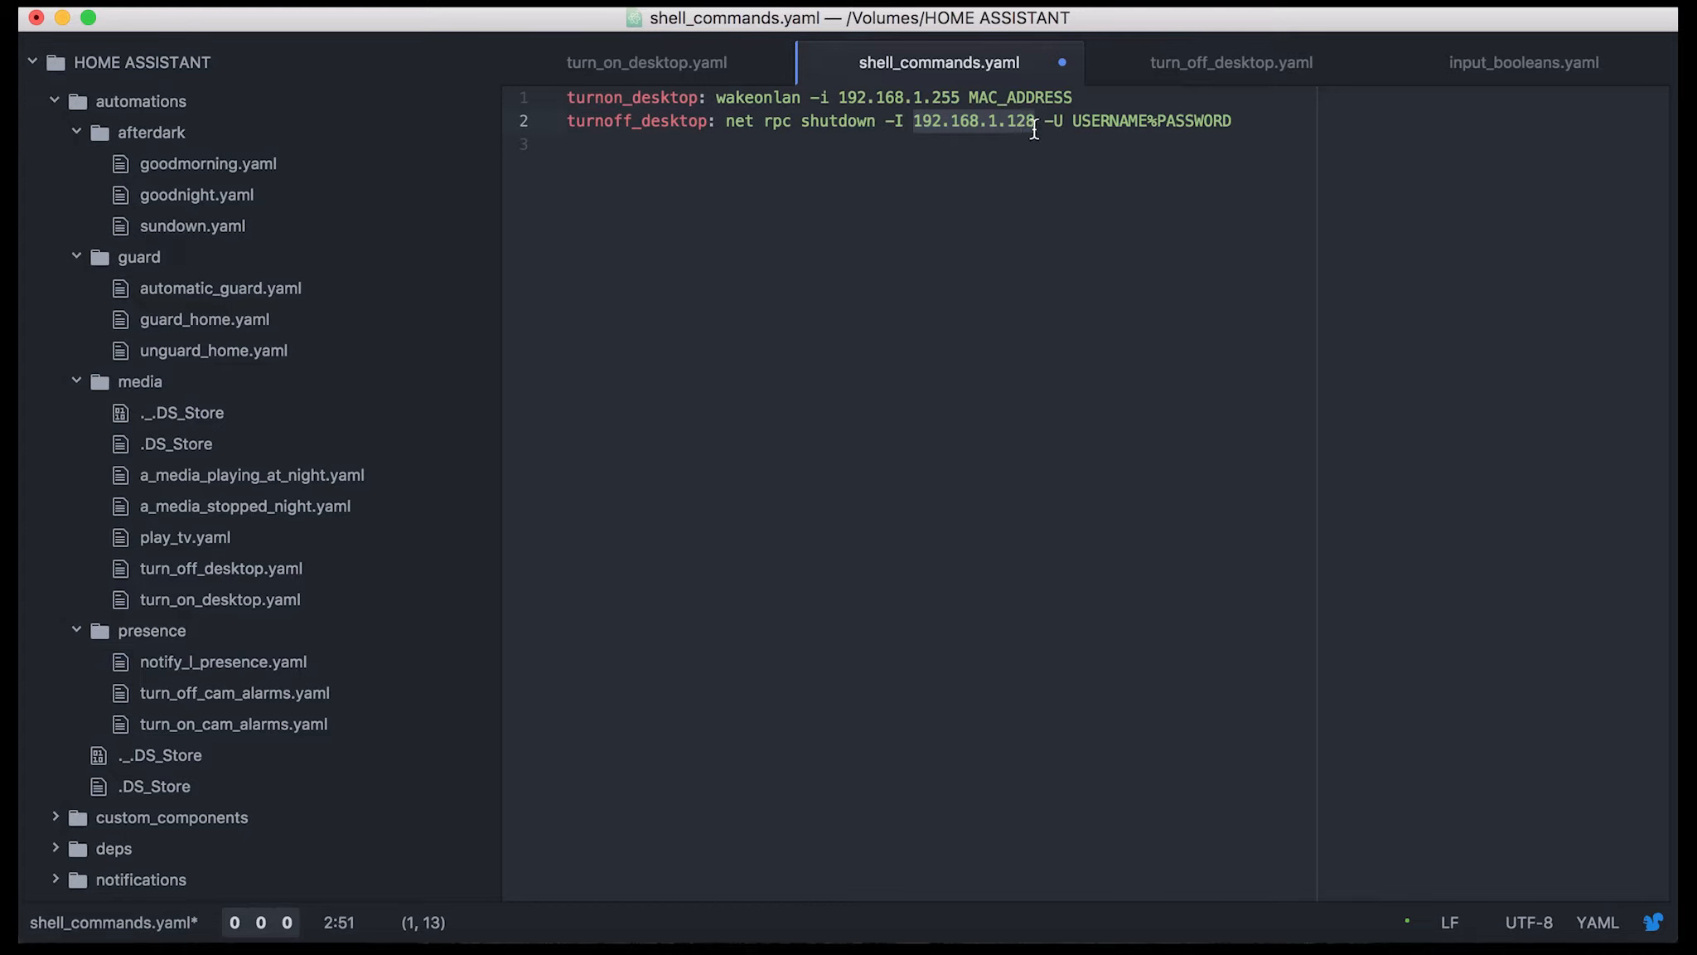
{"action": "left_click", "coordinate": [1035, 152]}
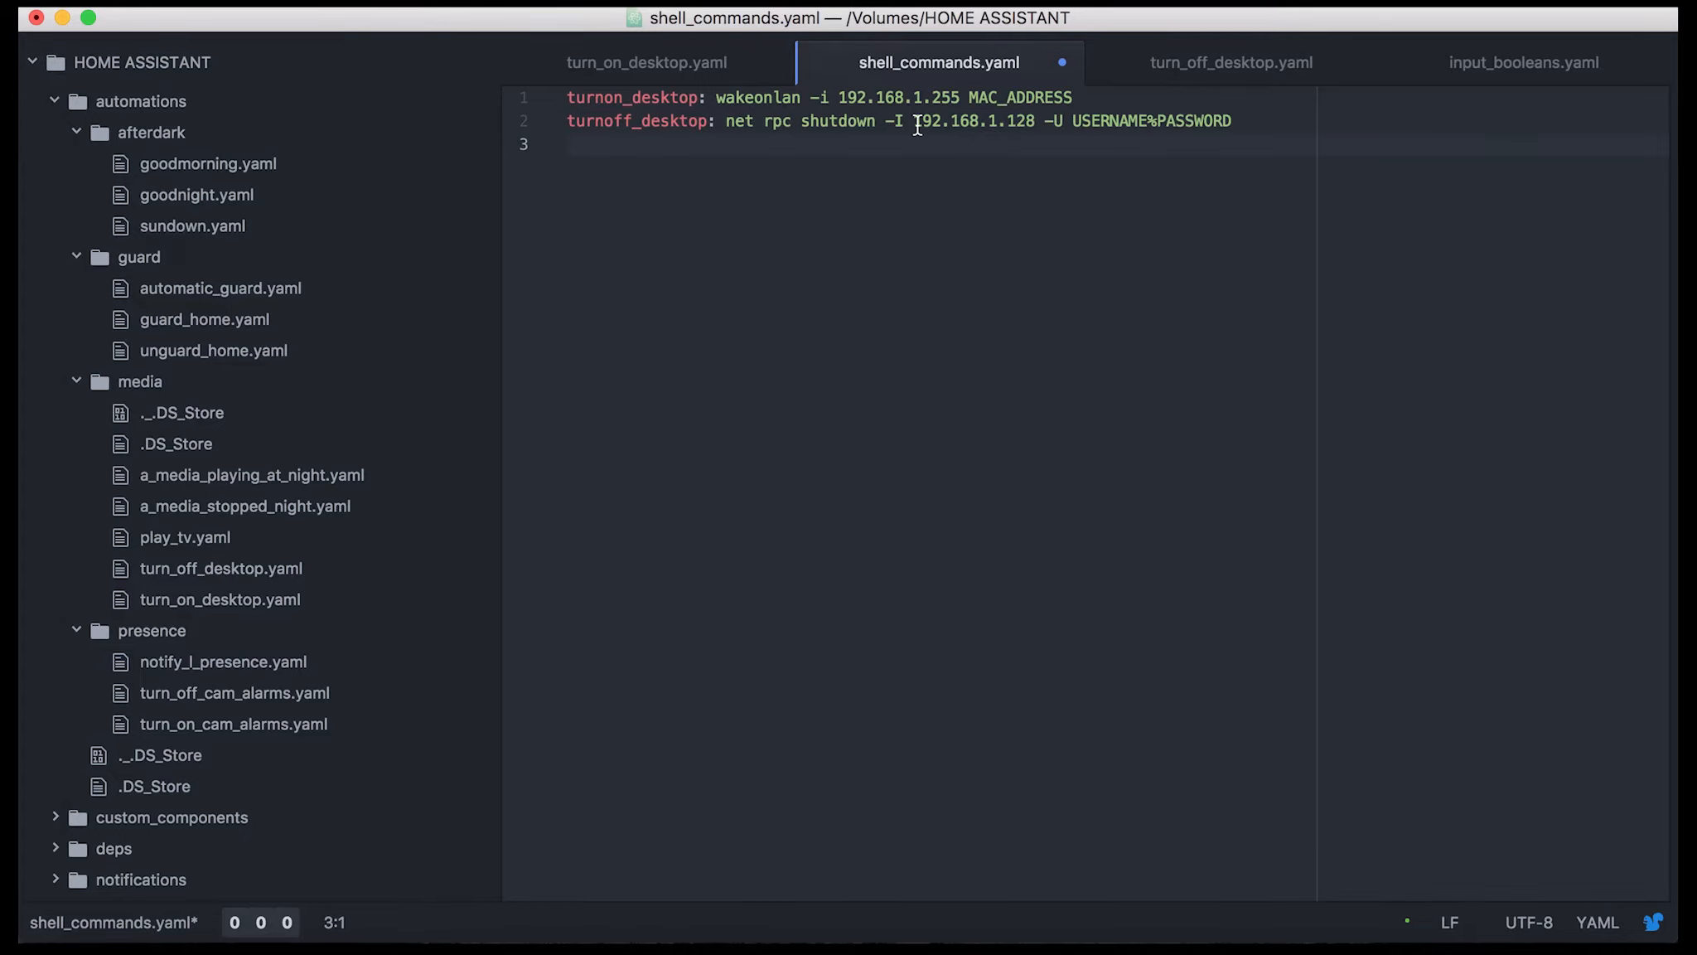
{"action": "left_click_drag", "start_coordinate": [915, 124], "coordinate": [1032, 124]}
{"action": "left_click", "coordinate": [1034, 134]}
Examine the -U option with its username and password placeholders in the turnoff_desktop command
{"action": "left_click_drag", "start_coordinate": [1044, 121], "coordinate": [1243, 121]}
{"action": "left_click", "coordinate": [1157, 123]}
{"action": "left_click", "coordinate": [1243, 121]}
Look through the project's file tree, including the automations, scripts and configuration files
{"action": "scroll", "coordinate": [78, 667], "scroll_direction": "down", "scroll_amount": 10}
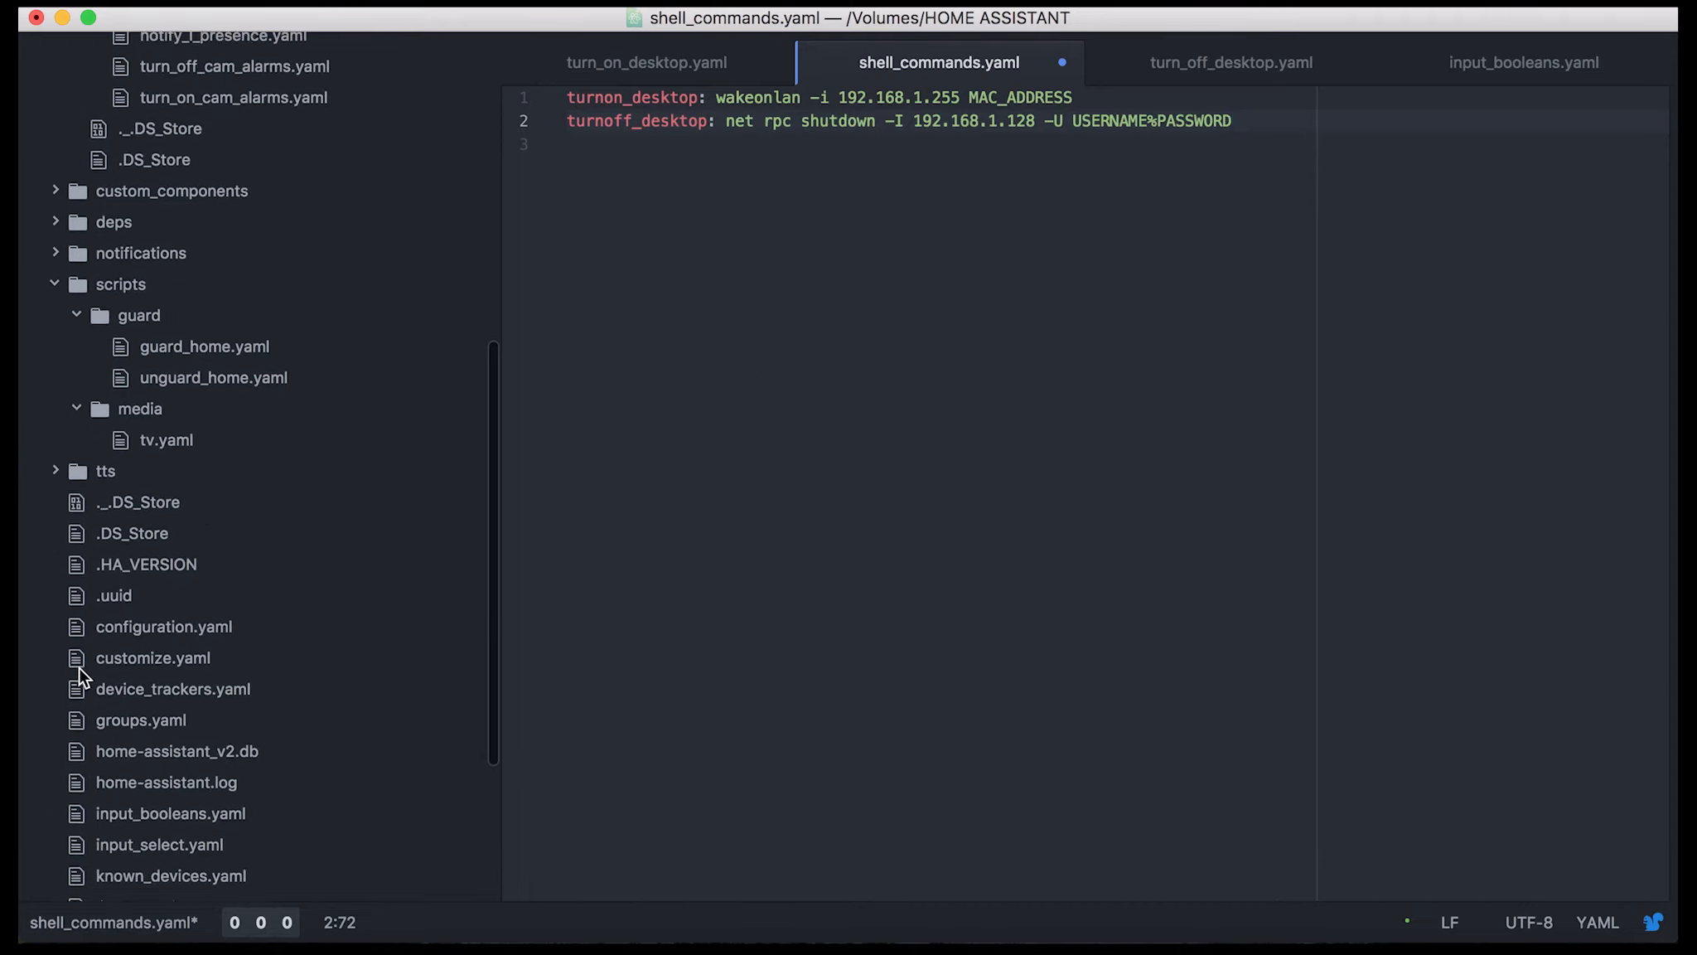
{"action": "scroll", "coordinate": [78, 667], "scroll_direction": "up", "scroll_amount": 10}
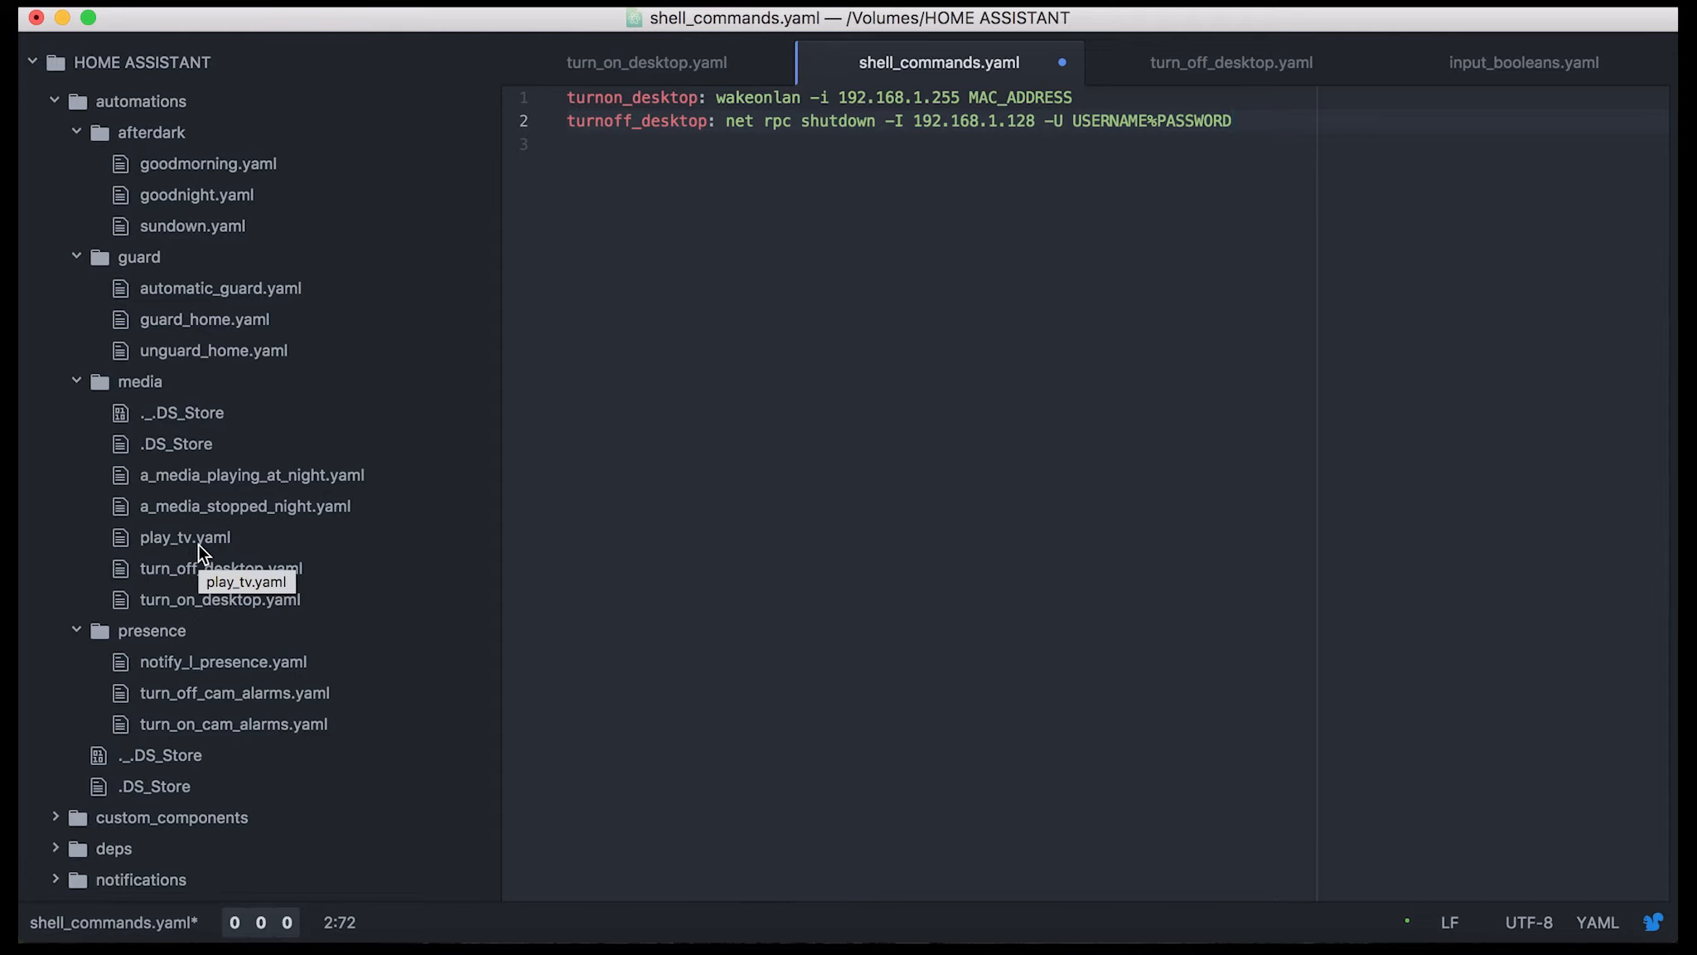
{"action": "scroll", "coordinate": [198, 544], "scroll_direction": "down", "scroll_amount": 10}
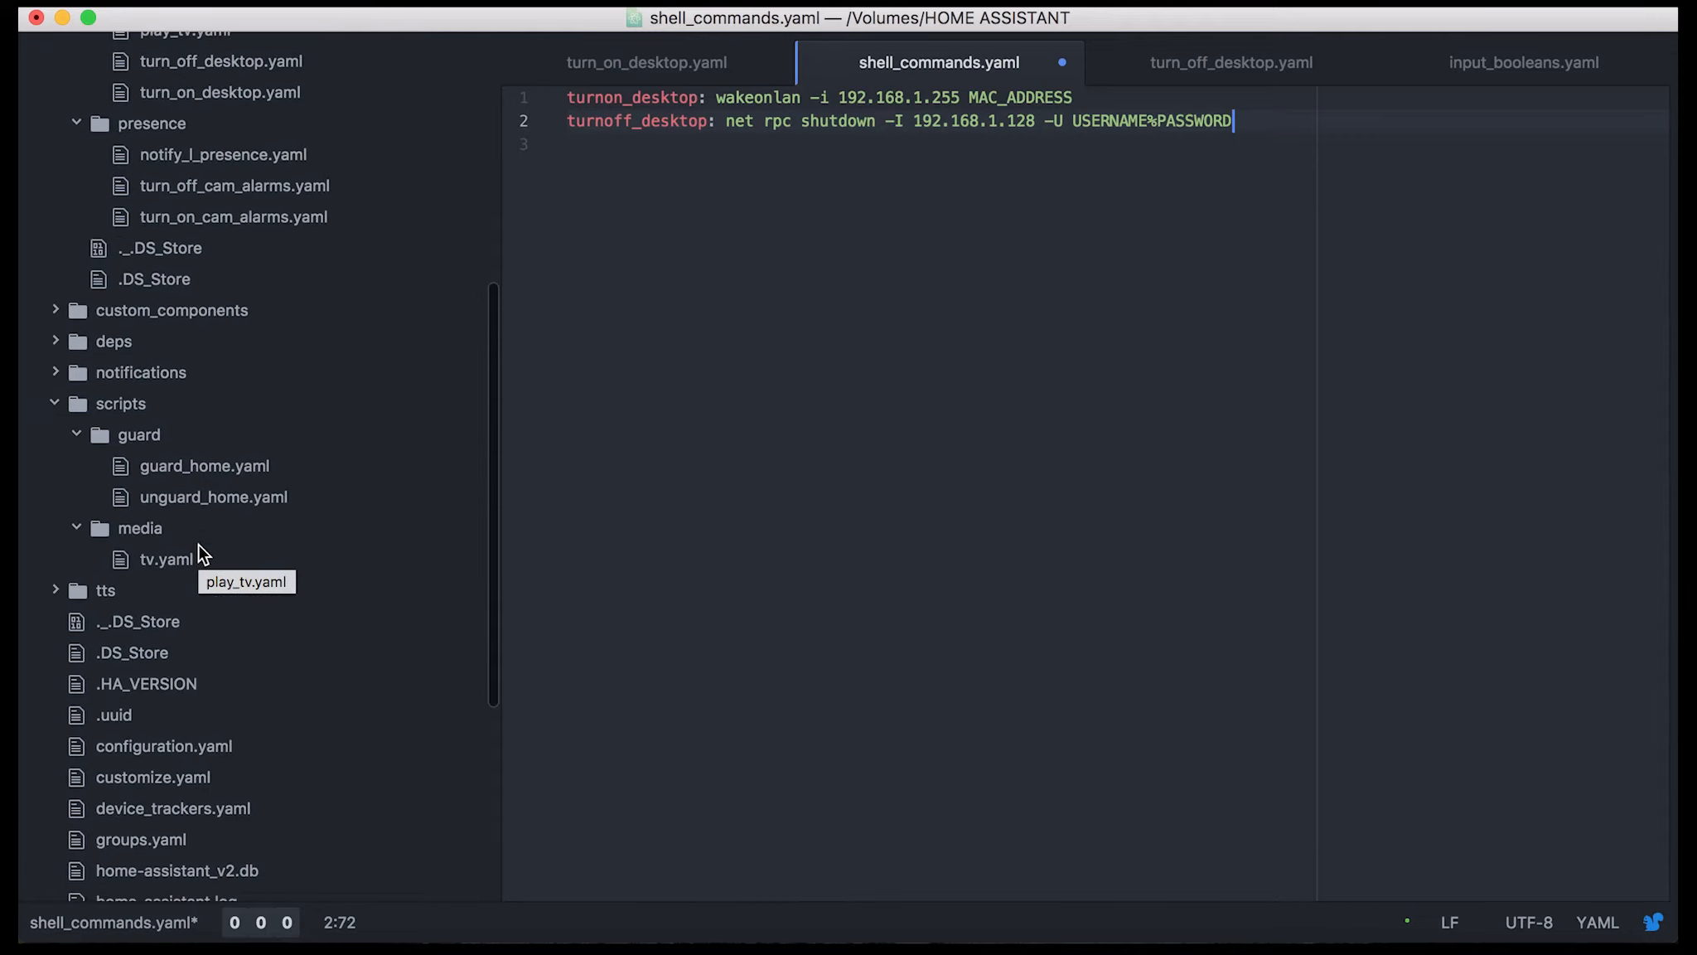
{"action": "scroll", "coordinate": [197, 544], "scroll_direction": "down", "scroll_amount": 8}
{"action": "scroll", "coordinate": [198, 544], "scroll_direction": "up", "scroll_amount": 12}
{"action": "scroll", "coordinate": [197, 544], "scroll_direction": "up", "scroll_amount": 5}
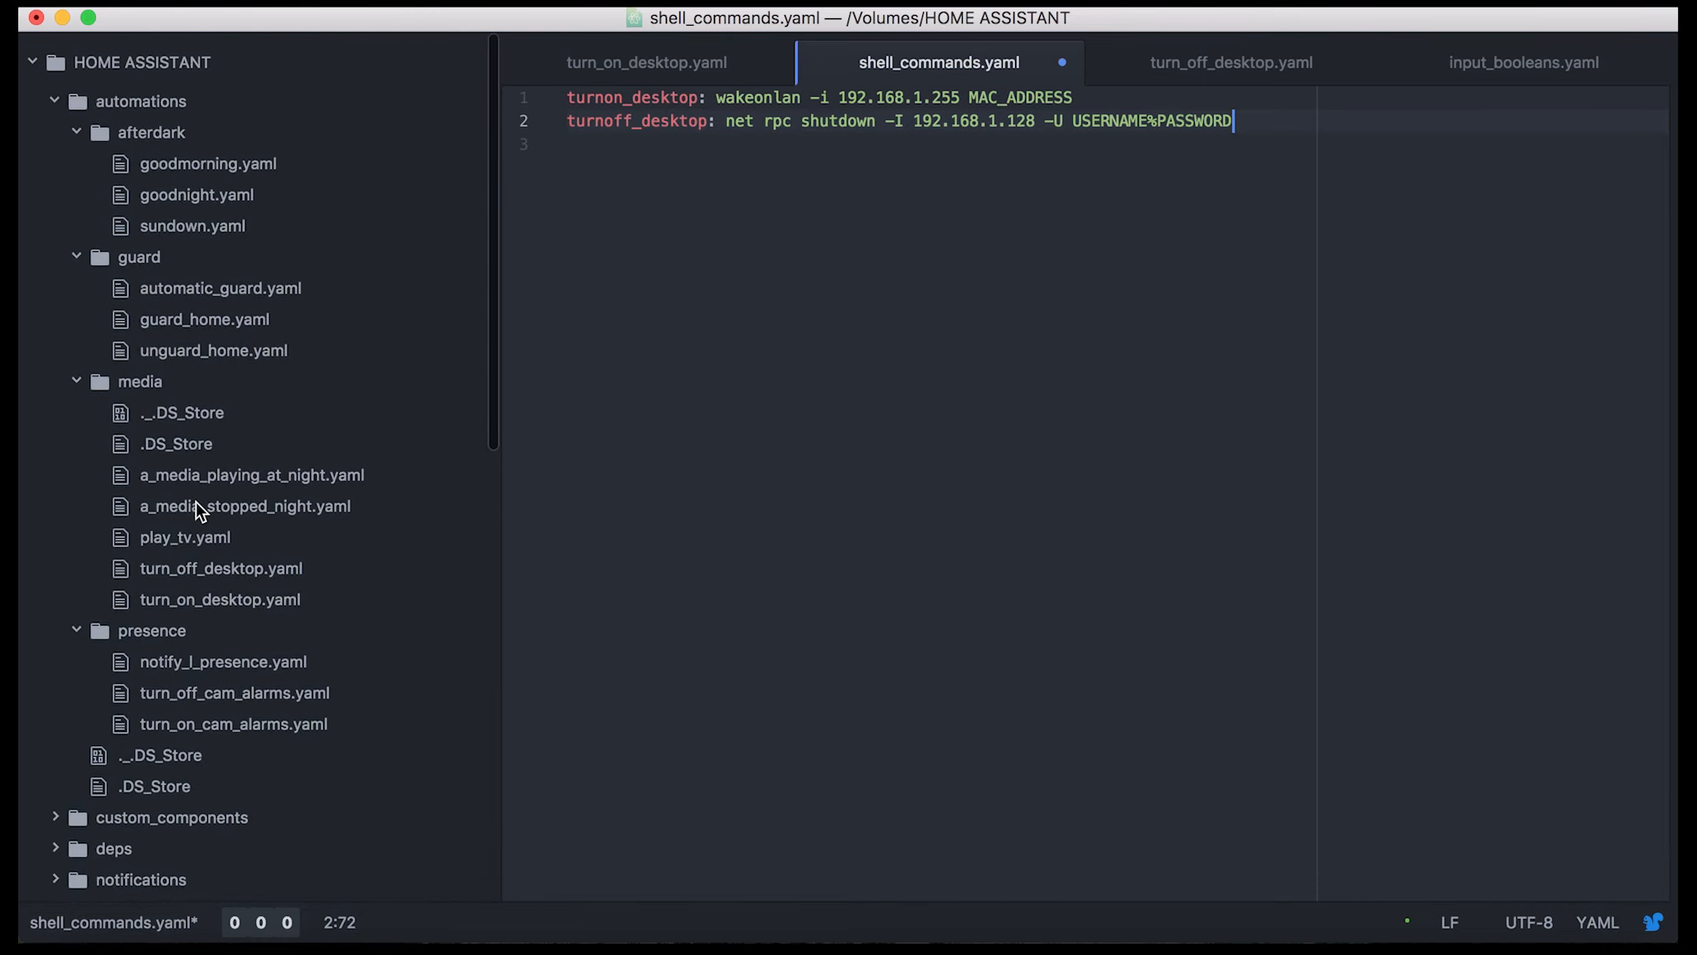
{"action": "left_click", "coordinate": [980, 328]}
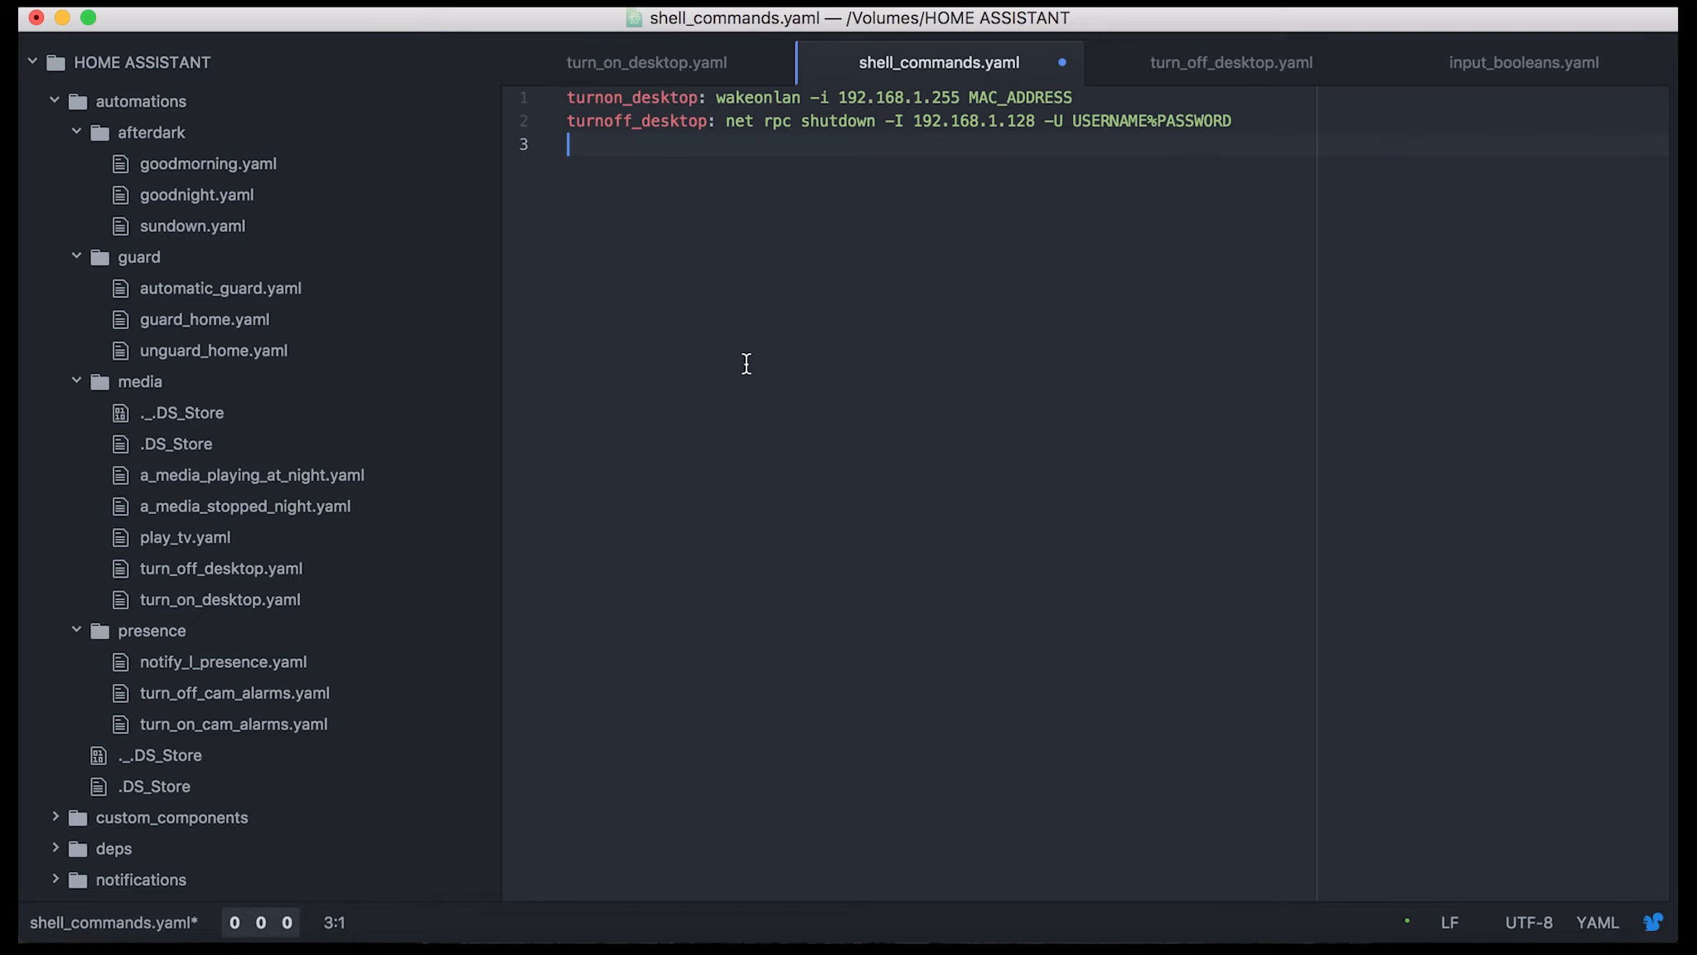
Switch to Home Assistant again and look through the Media view's desktop PC switch and player cards
{"action": "left_click", "coordinate": [550, 944]}
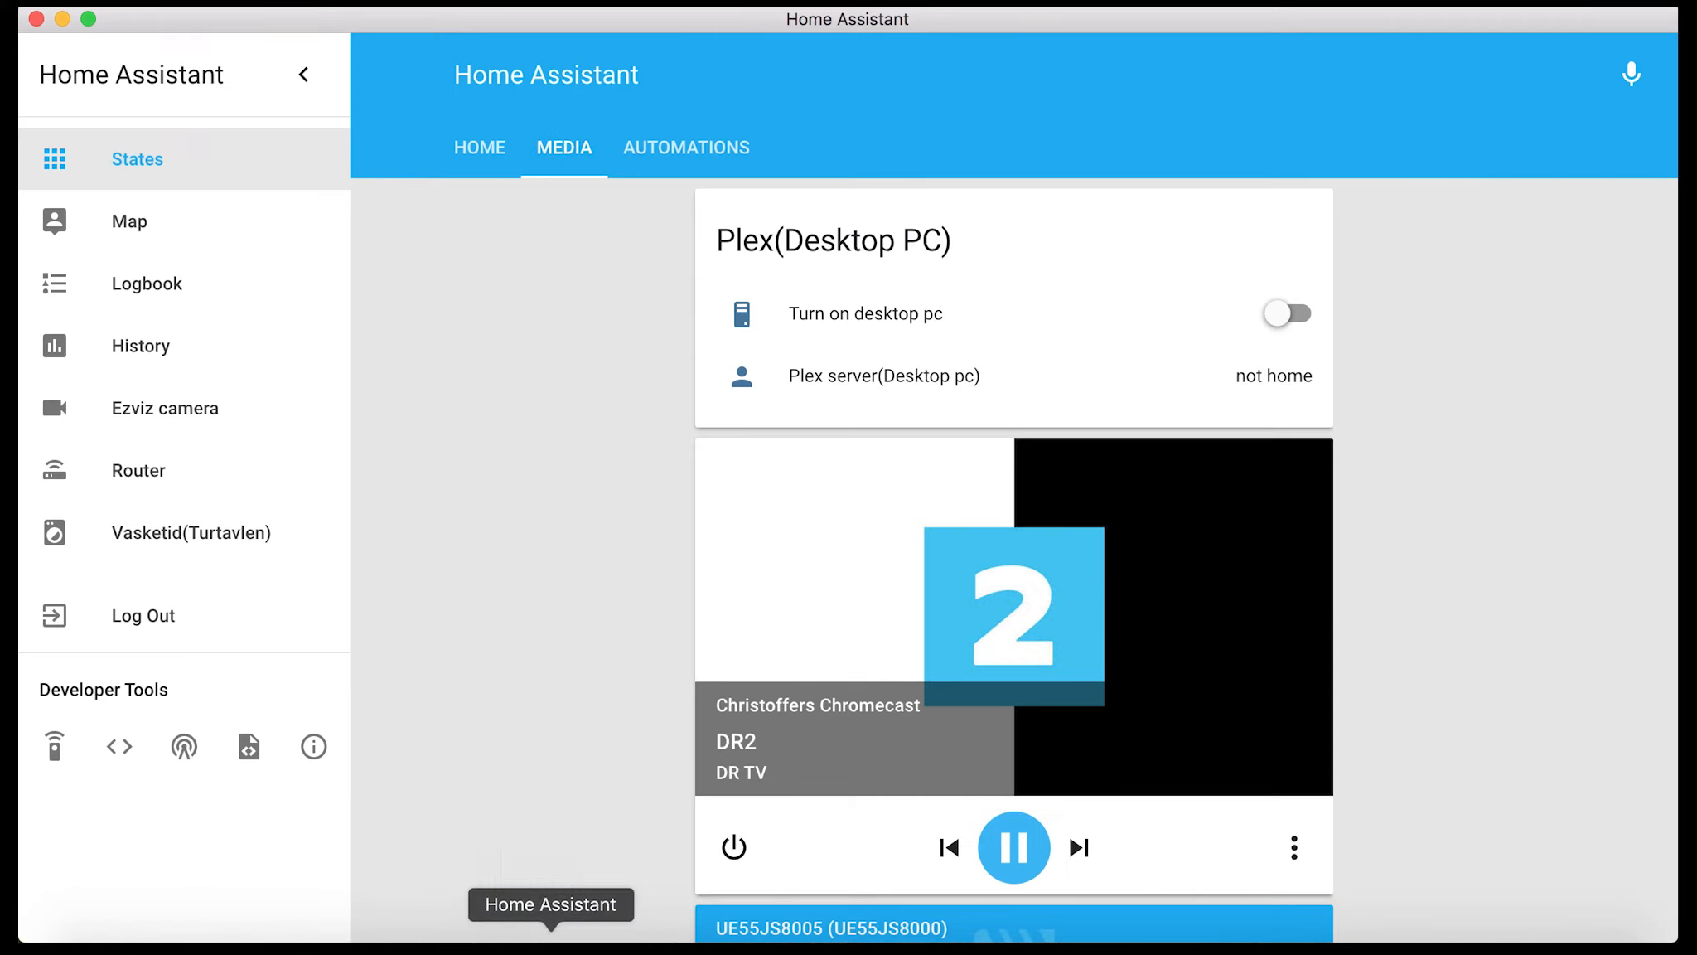
{"action": "scroll", "coordinate": [534, 458], "scroll_direction": "down", "scroll_amount": 3}
{"action": "scroll", "coordinate": [535, 457], "scroll_direction": "up", "scroll_amount": 3}
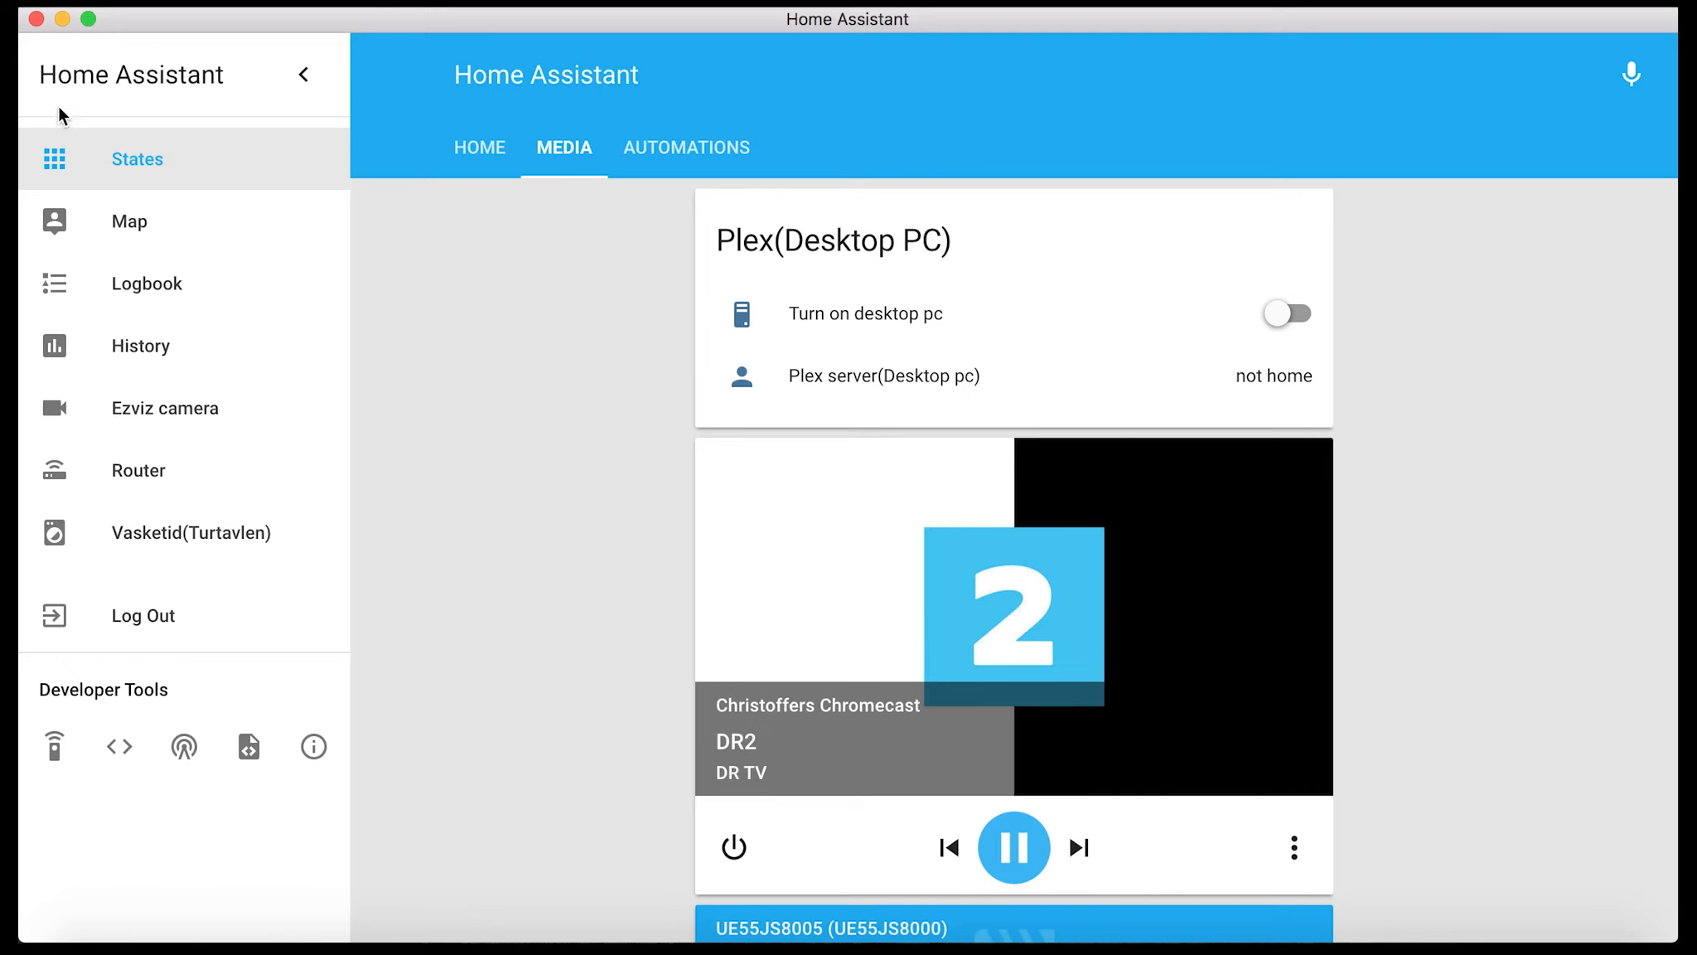
{"action": "mouse_move", "coordinate": [250, 23]}
{"action": "left_mouse_down"}
{"action": "mouse_move", "coordinate": [251, 58]}
{"action": "mouse_move", "coordinate": [251, 24]}
{"action": "left_mouse_up"}
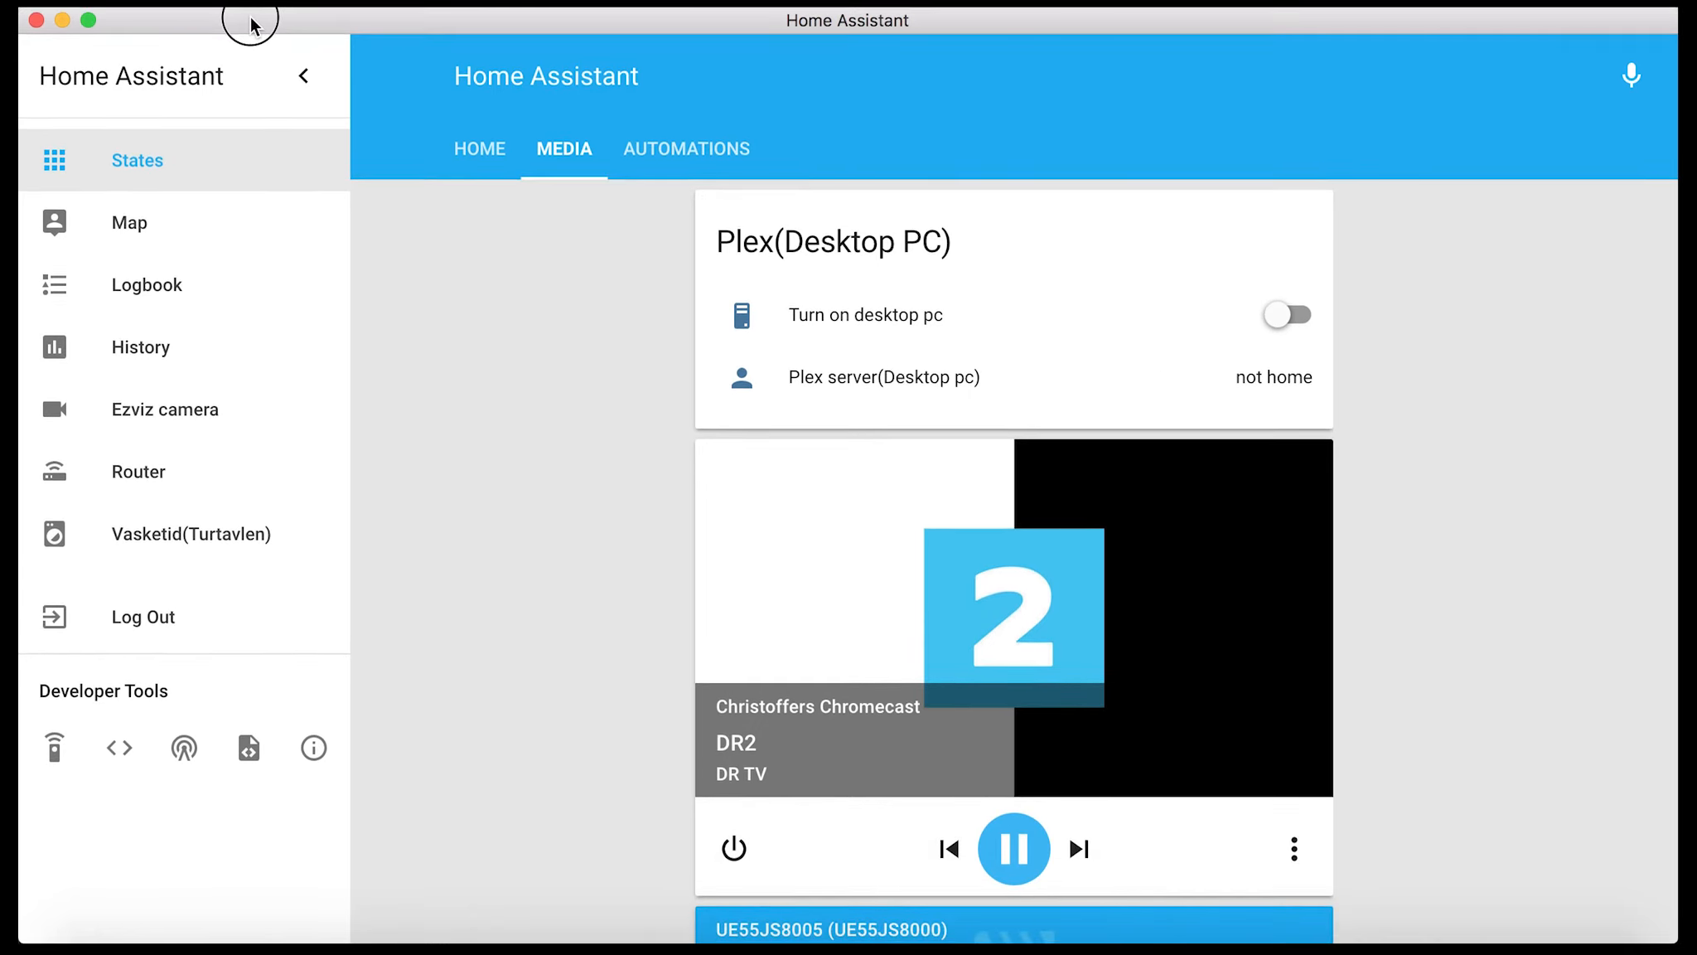